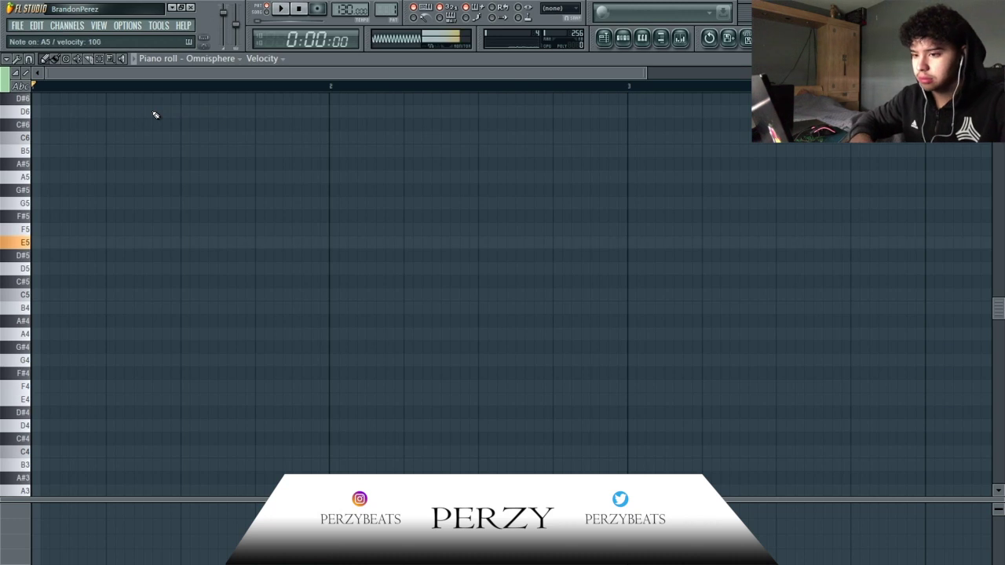
Audition a four-note melody phrase on the Omnisphere channel.
key("e")
key("y")
key("u")
key("i")
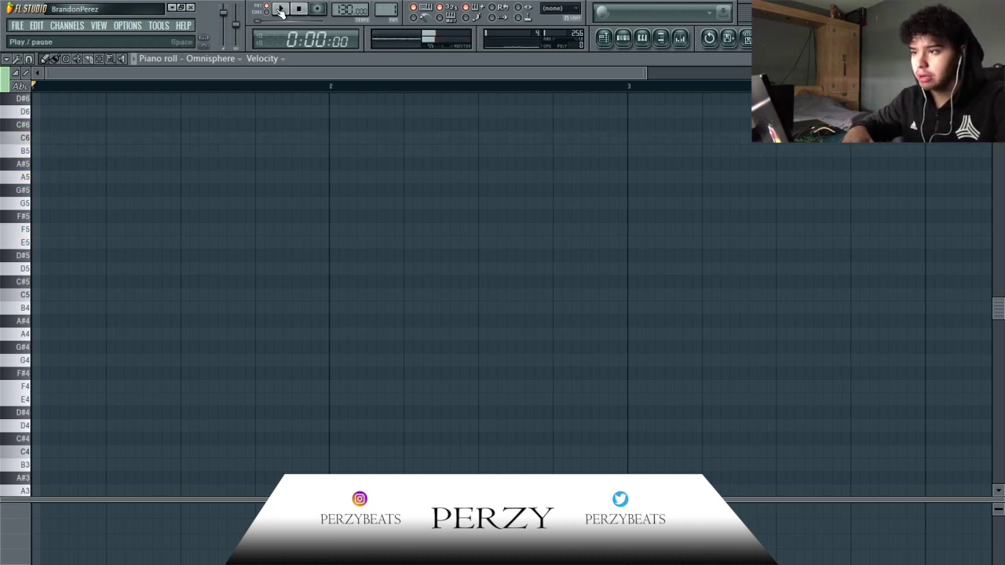
Tap in a song tempo and set it to 85 BPM.
right_click(359, 16)
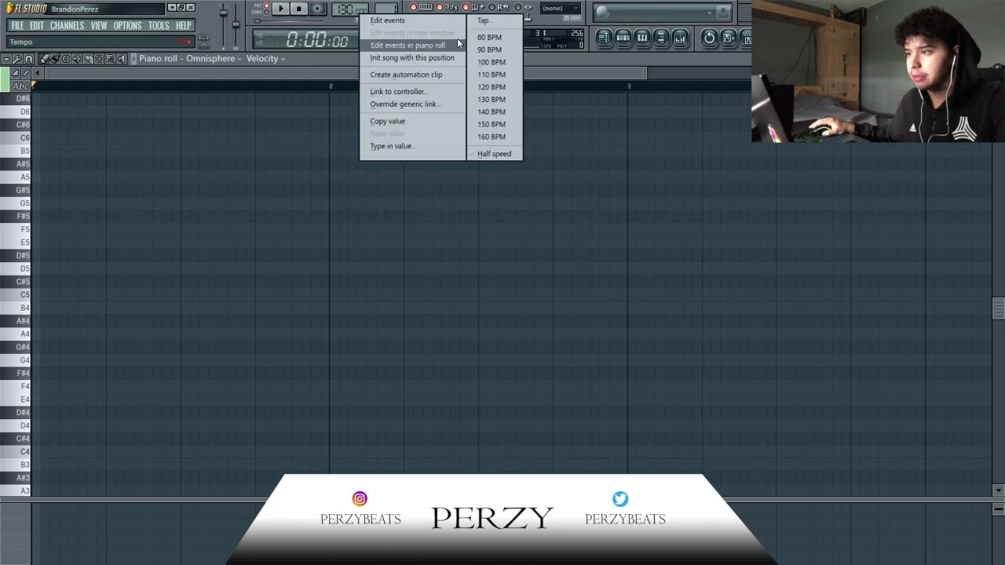
left_click(485, 20)
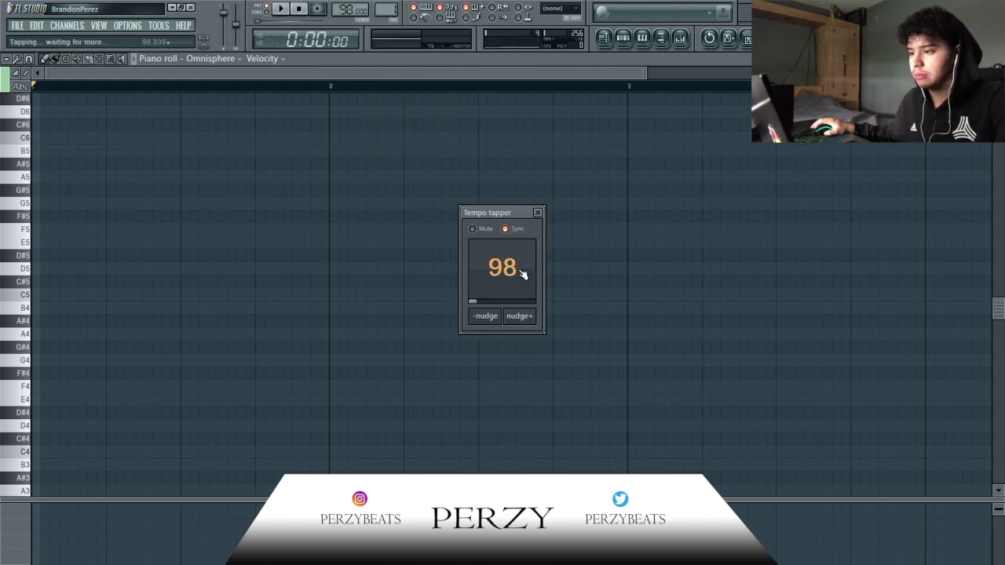
left_click(521, 273)
left_click(536, 212)
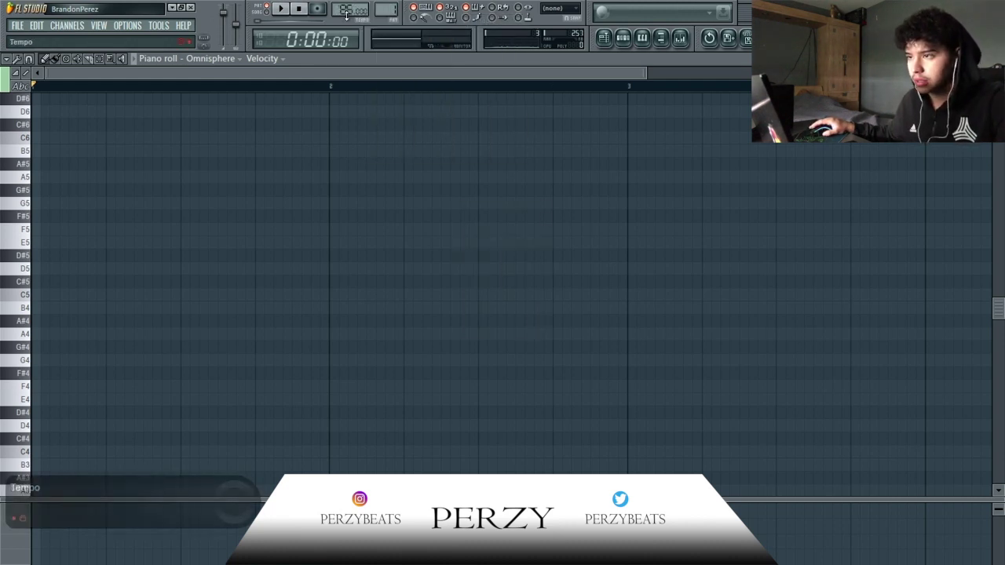
Record the E5, A5, B5, C6 phrase twice into the Omnisphere piano roll and quantize the recorded notes.
left_click(318, 9)
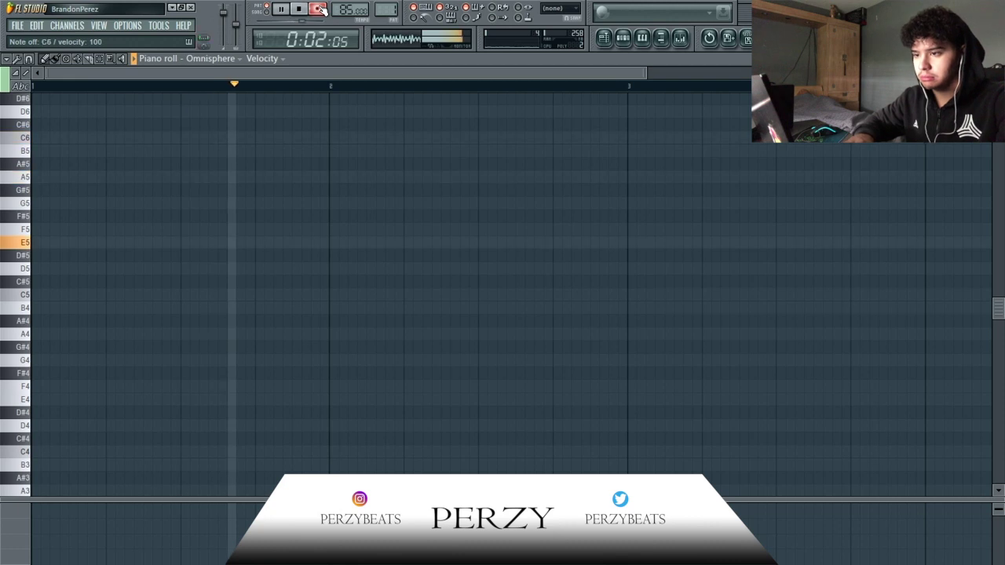
key("space")
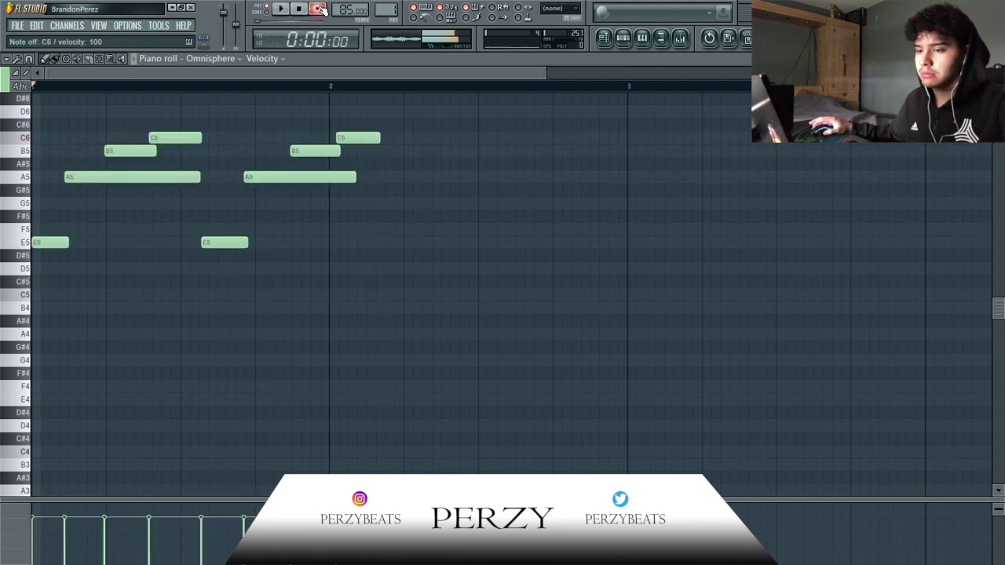
left_click_drag(423, 338, 32, 91)
key("ctrl+q")
key("space")
key("space")
key("space")
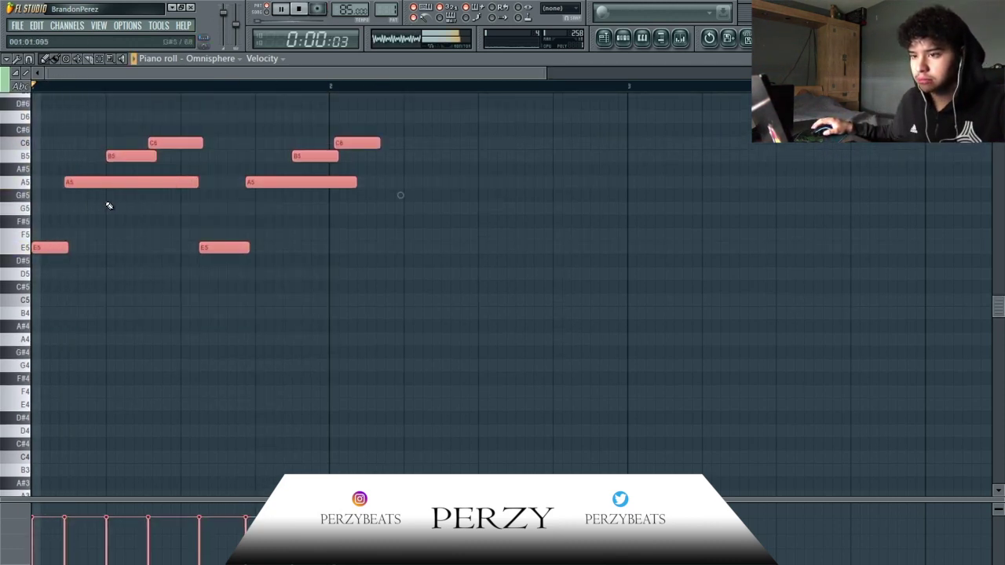
Shift the recorded notes onto half-beat positions so both phrases fit in bar 1, trimming the second A5 and C6.
key("space")
key("r")
left_click(85, 178, "ctrl")
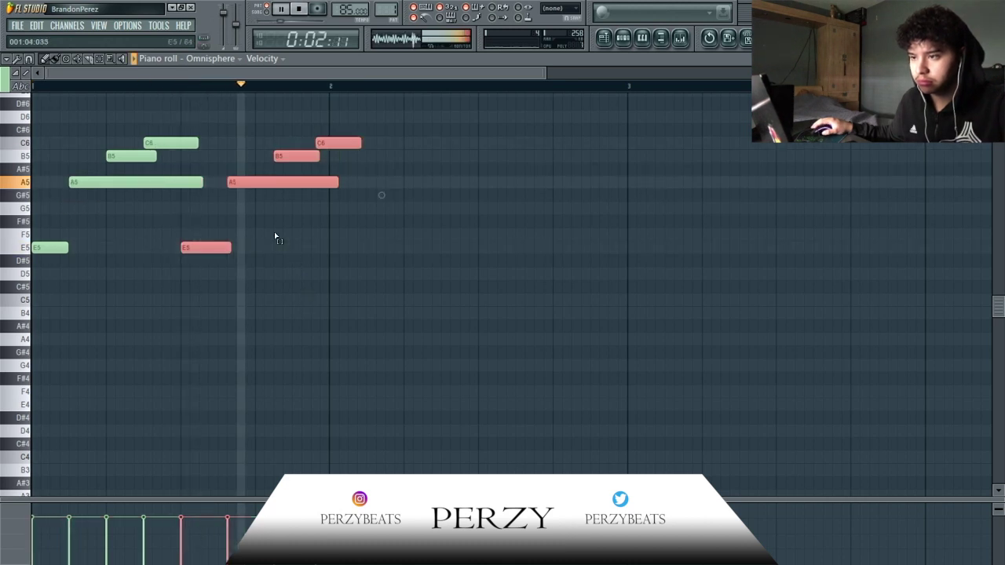
left_click(236, 182)
mouse_move(287, 156)
left_mouse_down()
mouse_move(268, 155)
mouse_move(296, 144)
left_mouse_up()
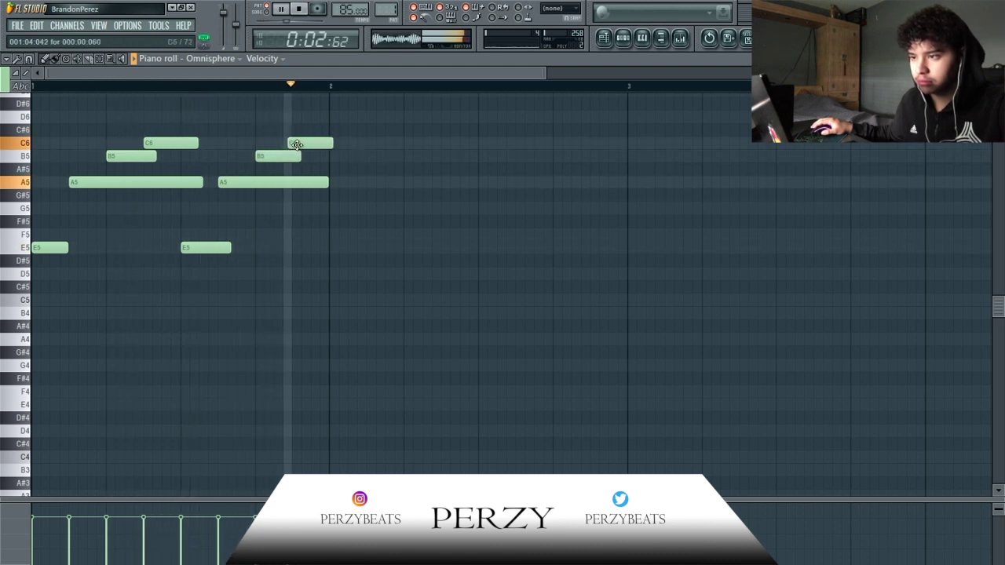
key("space")
left_click_drag(332, 227, 317, 113)
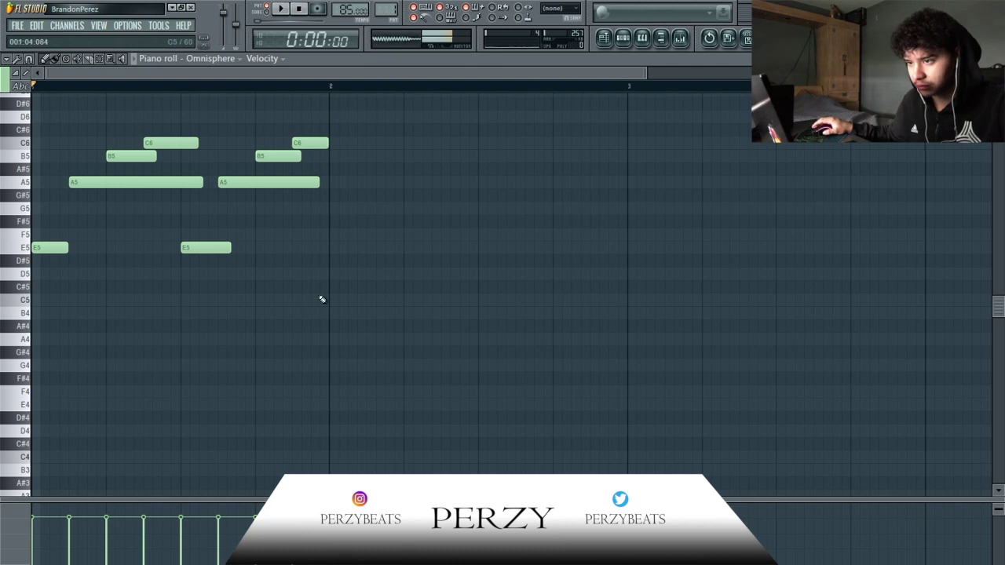
Add F5, A5 and B5 notes half a beat apart from the start of bar 2.
key("ctrl+a")
scroll(456, 225, "up", 1)
scroll(253, 313, "down", 2)
left_click(224, 303)
key("space")
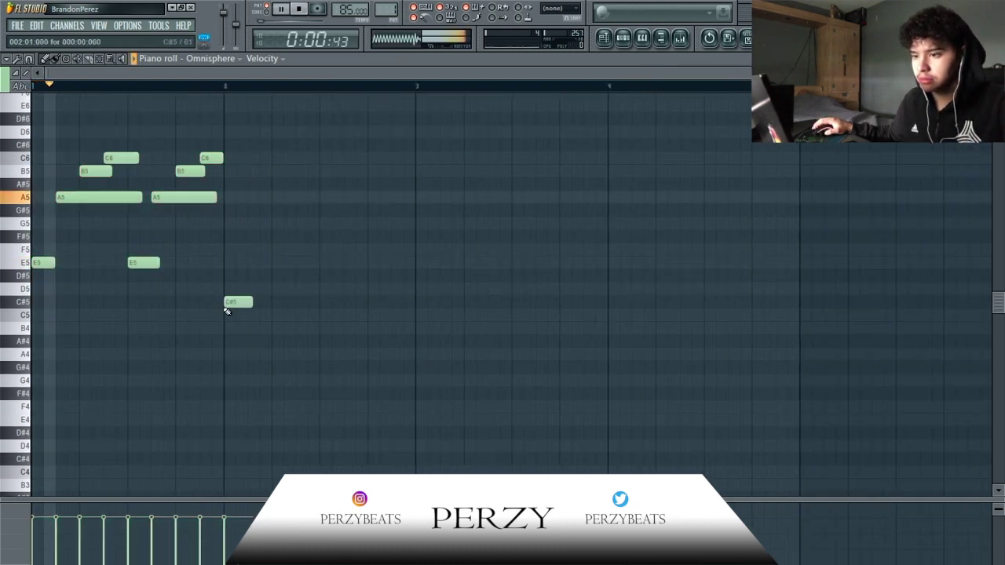
right_click(226, 302)
left_click(229, 254)
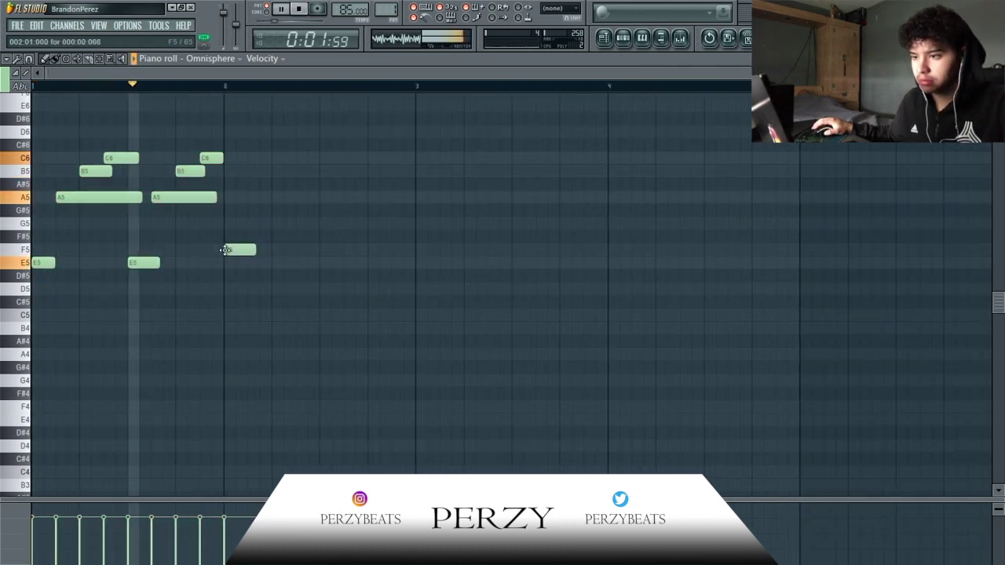
left_click(255, 198)
left_click(276, 171)
key("space")
left_click_drag(259, 201, 255, 201)
key("space")
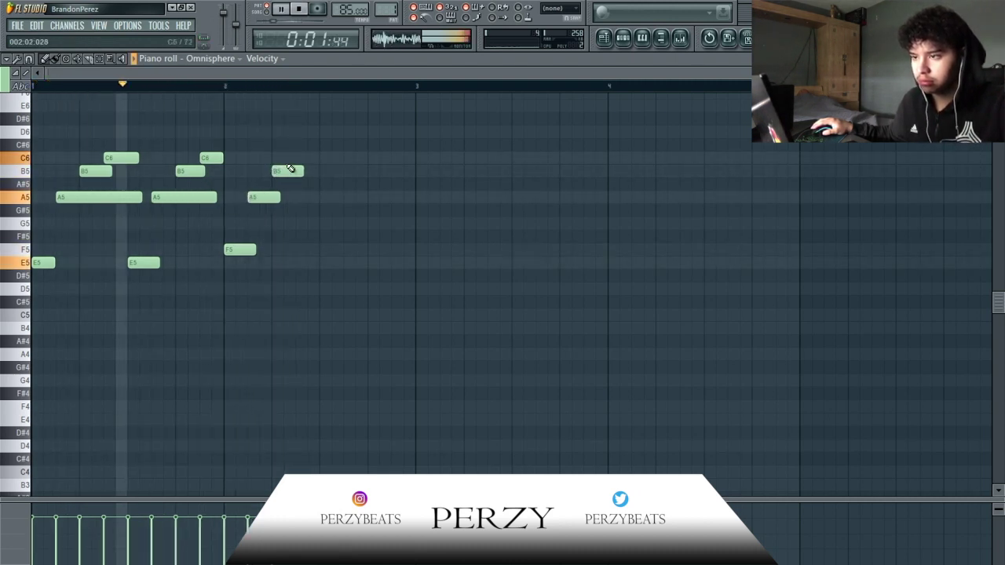
Complete bar 2 of the melody with C6, F5, D6, C6 and B5 notes, ending at the bar 3 line.
left_click(308, 157)
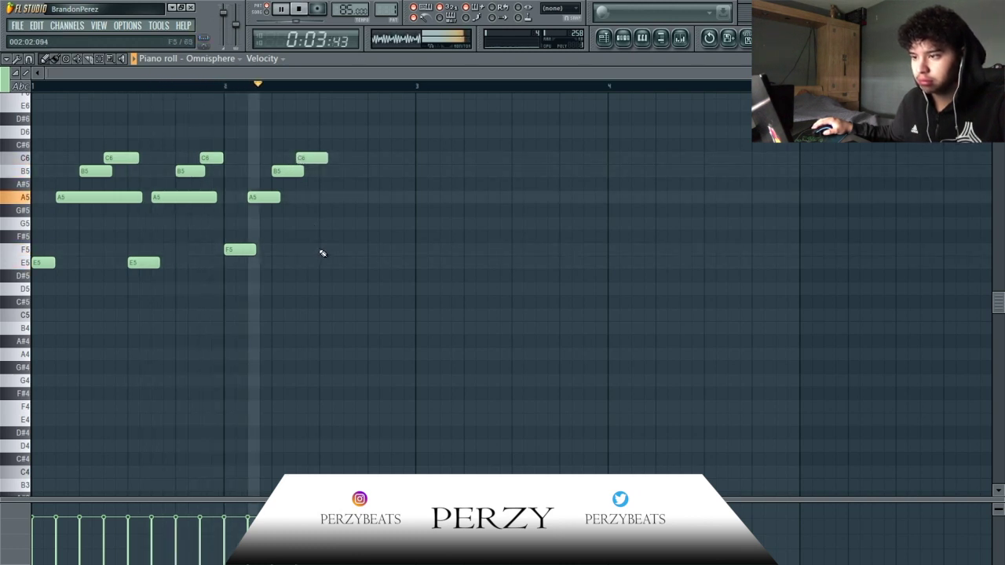
left_click(320, 249)
key("space")
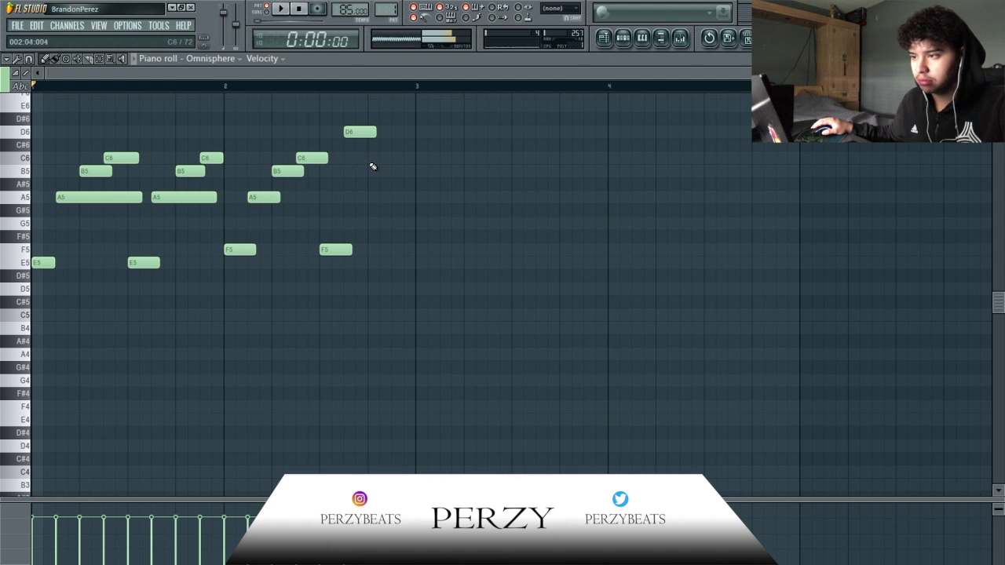
left_click_drag(416, 191, 367, 136)
Duplicate the whole two-bar melody into bars 3 and 4.
key("ctrl+a")
scroll(230, 140, "up", 2)
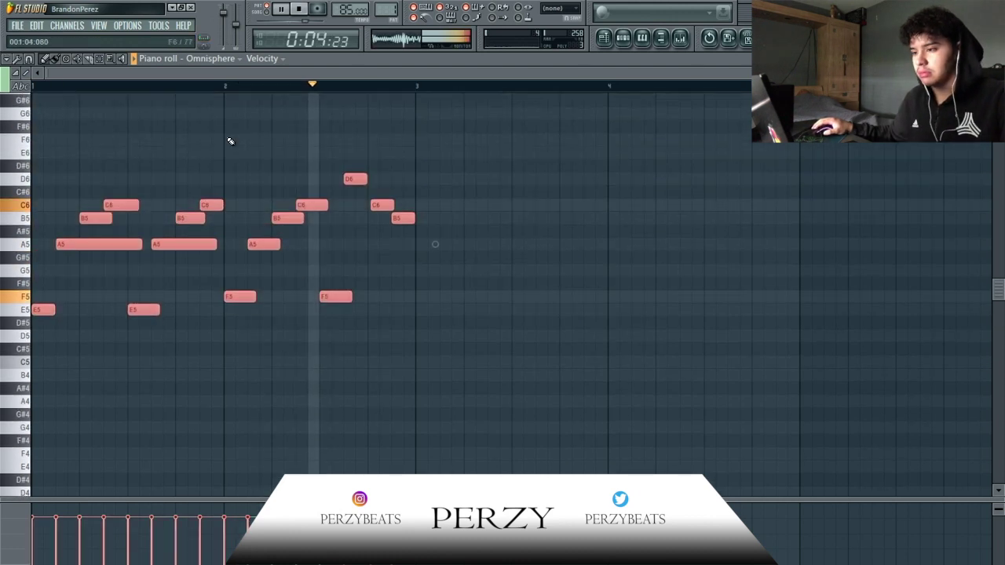
key("ctrl+b")
left_click(341, 376)
right_click(342, 377)
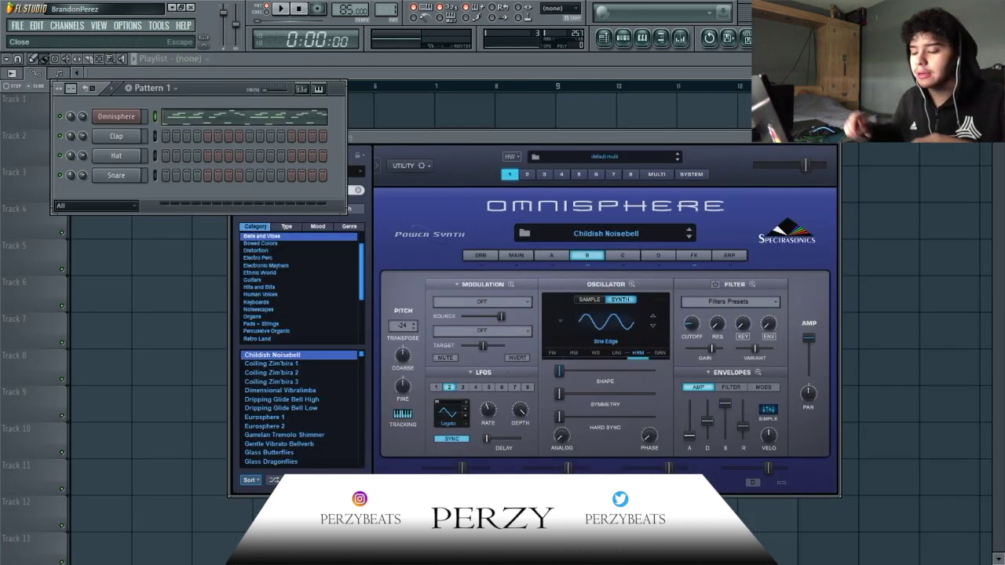
Clone the Omnisphere channel and play the pattern.
right_click(141, 114)
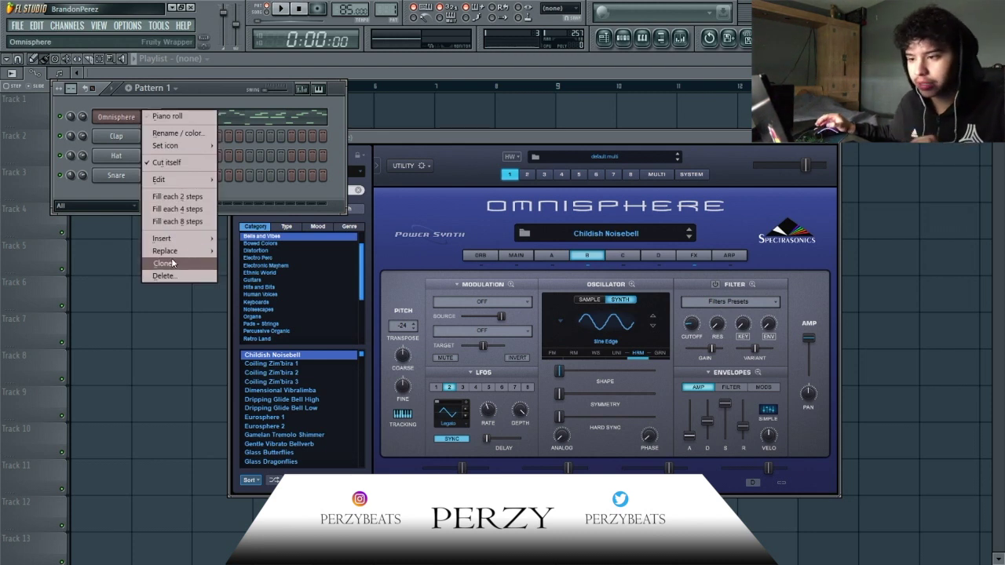
left_click(166, 263)
key("space")
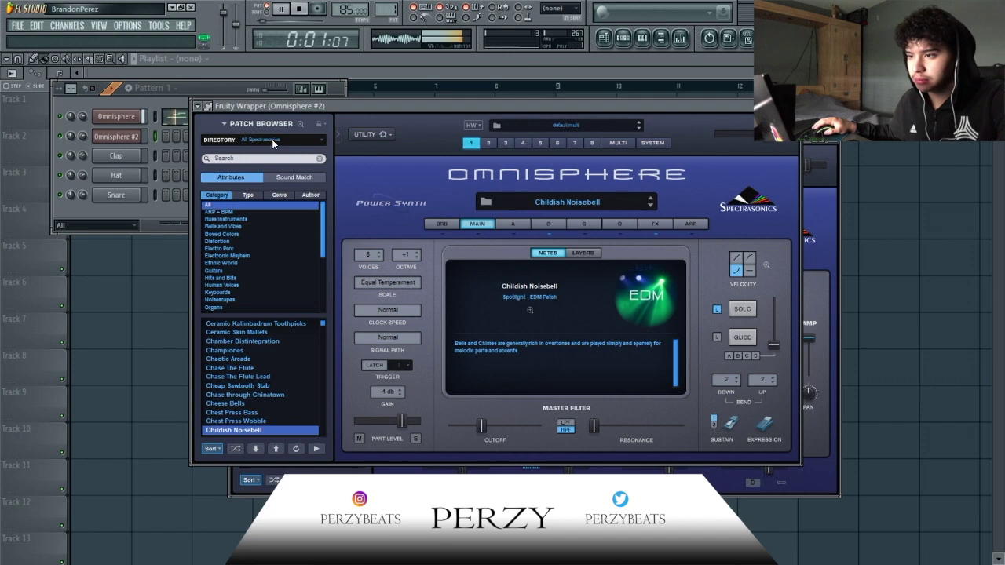
Load the Cream Dreams patch from the Spheres Of Destiny directory in the cloned Omnisphere.
left_click(270, 141)
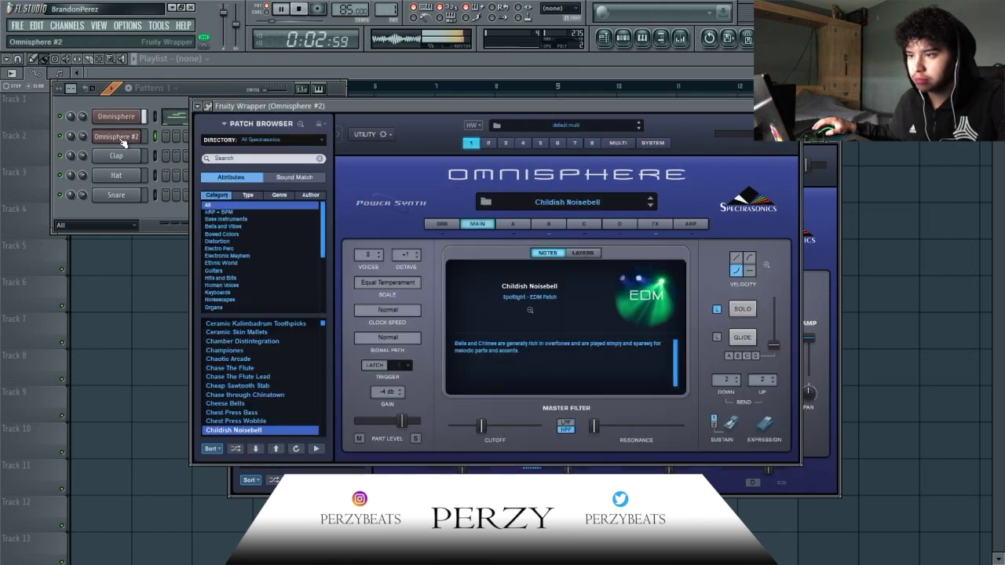
left_click(295, 140)
mouse_move(318, 360)
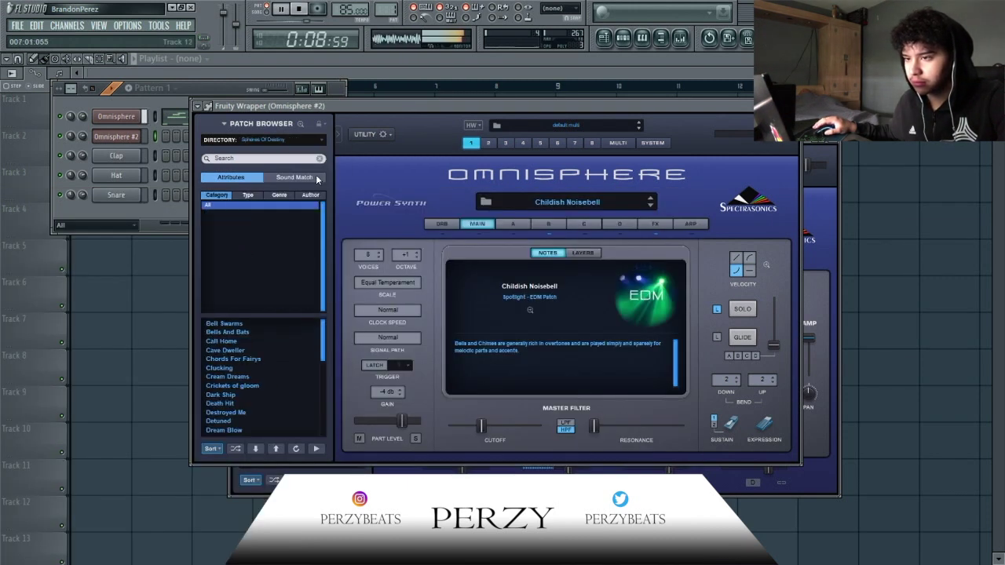
left_click(153, 97)
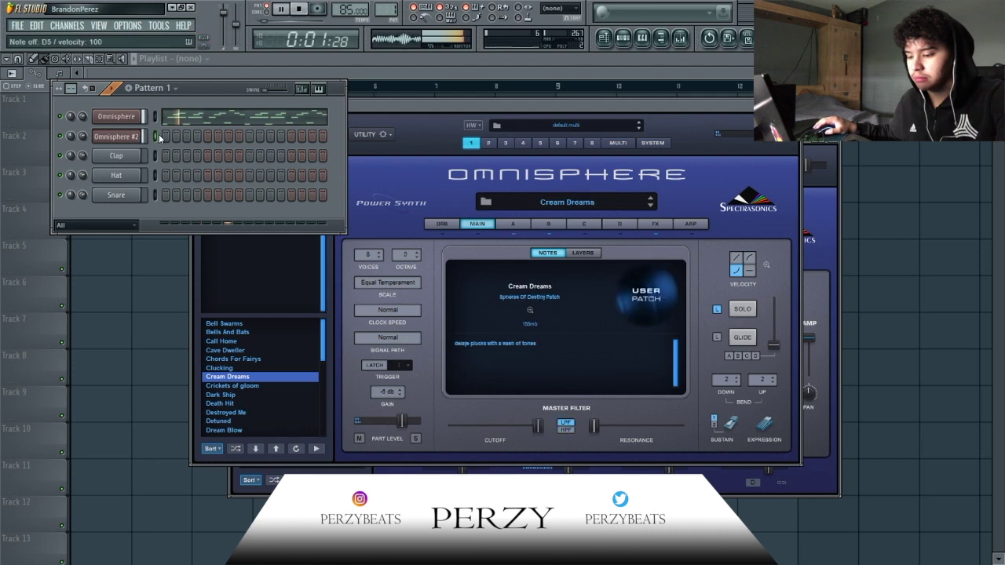
Open the piano roll of Omnisphere #2 and place a C6 at the start of bar 1, followed by B5 and A5.
right_click(156, 138)
left_click(160, 140)
left_click(49, 242)
key("space")
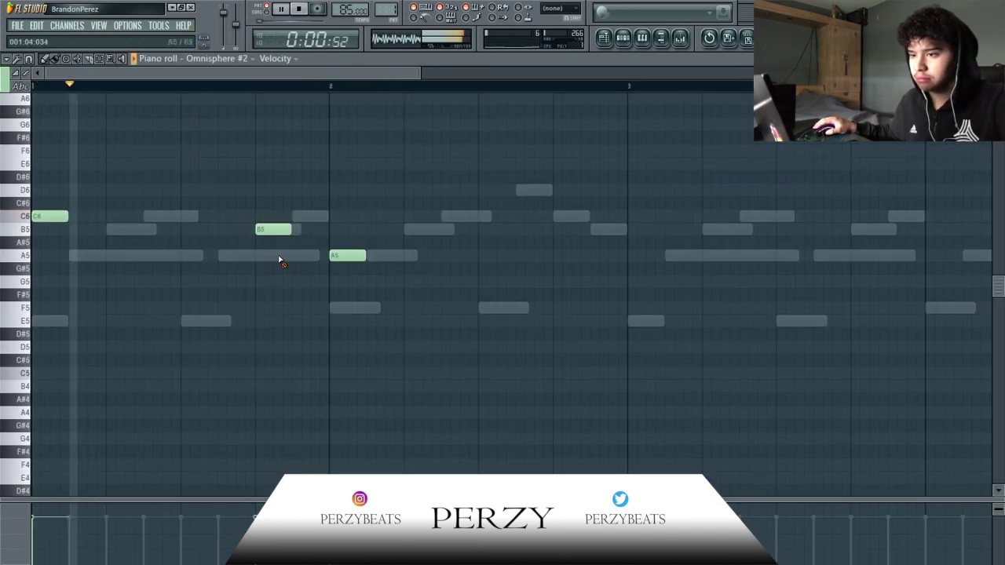
Reposition B5 to beat 3 and A5 to beat 4 of bar 1, and add F5 at the start of bar 2.
right_click(273, 231)
key("space")
key("space")
left_click(186, 231)
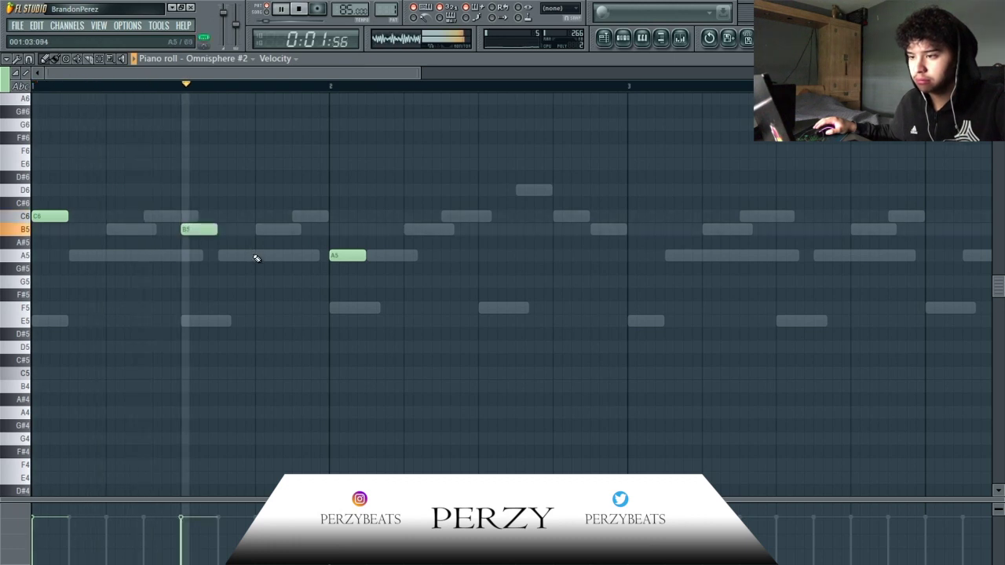
left_click_drag(347, 255, 273, 255)
left_click(332, 282)
left_click_drag(333, 283, 332, 307)
Replace bar 2's F5 with a short C6, plus D6 on beat 3 and C6 on beat 4.
scroll(293, 305, "down", 2)
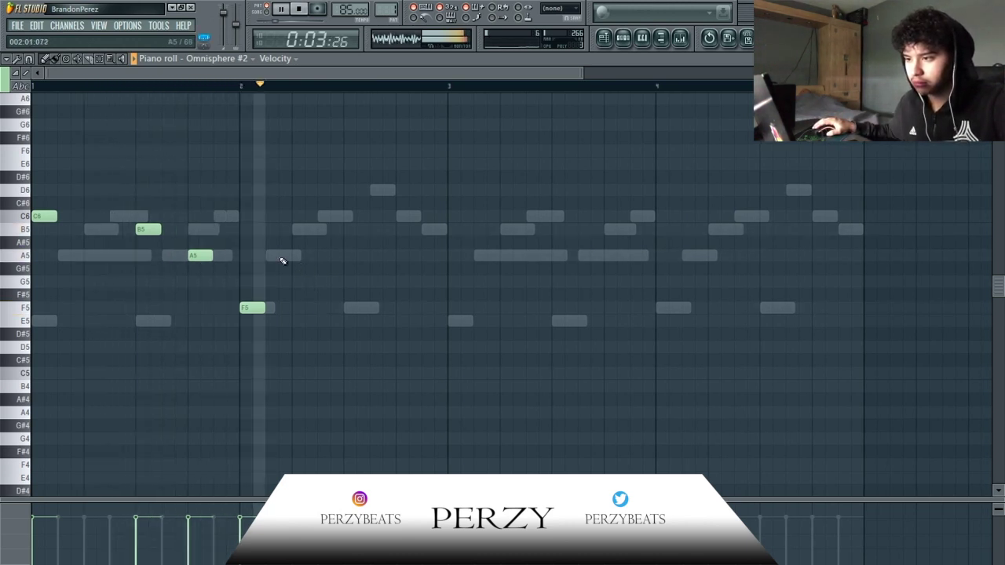
right_click(256, 307)
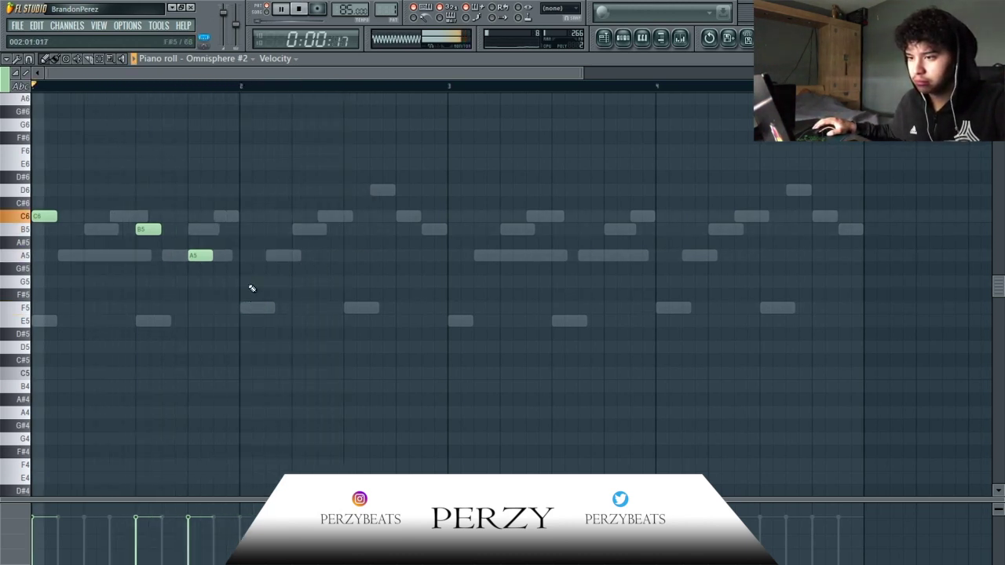
left_click(245, 216)
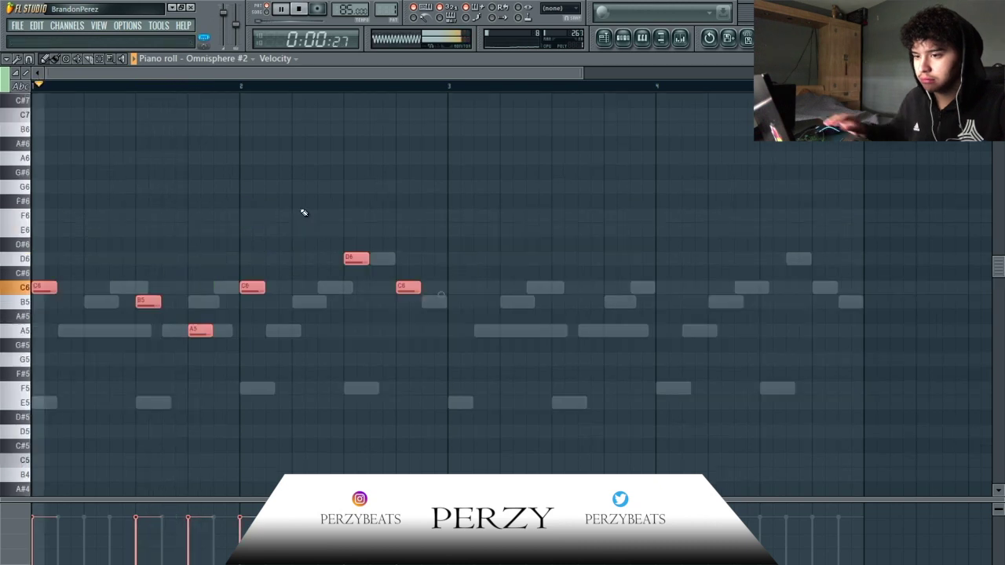
Delete the B5 and A5 notes from bar 1 and lengthen the opening C6 to about three beats.
right_click(149, 301)
right_click(200, 331)
key("space")
left_click_drag(55, 287, 86, 283)
left_click_drag(191, 273, 188, 282)
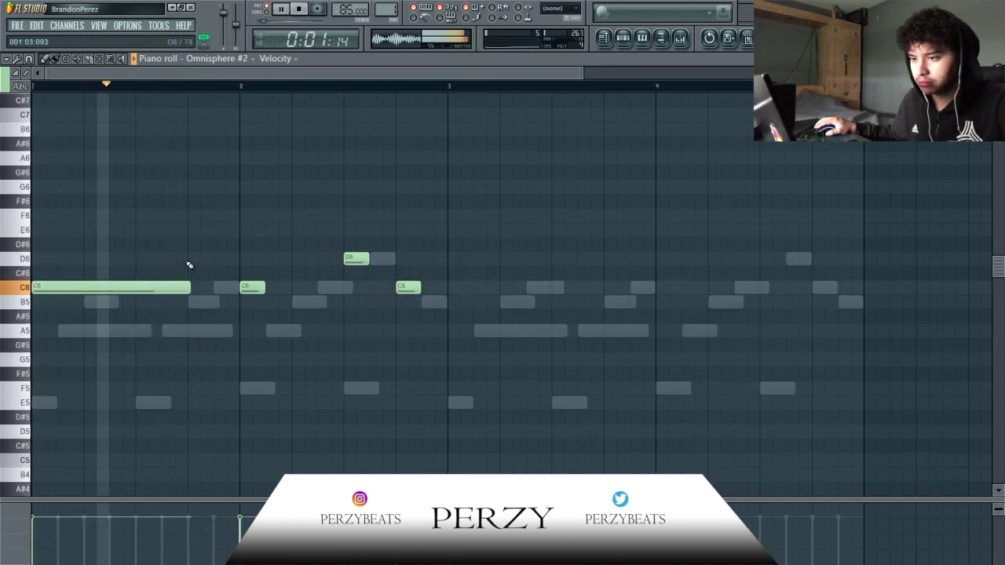
Add a long D6 on beat 4 of bar 1 and replace the C6 opening bar 2 with a long E6.
left_click(189, 259)
right_click(250, 287)
left_click(241, 229)
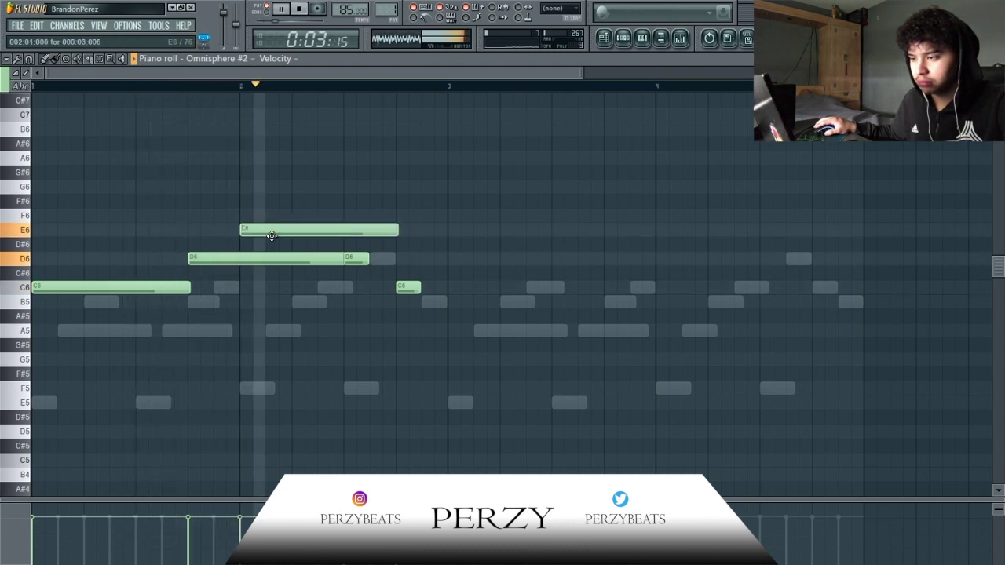
Remove the short D6 and C6 notes from bar 2 and place an F6 on its beat 4.
right_click(357, 259)
right_click(401, 287)
left_click(398, 258)
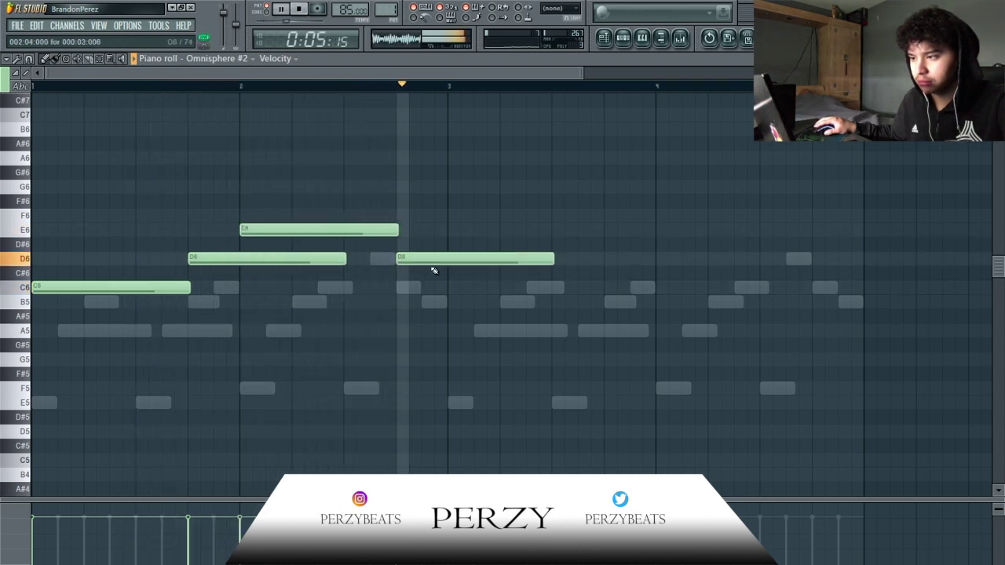
left_click(549, 257, "ctrl")
key("space")
key("space")
right_click(552, 257)
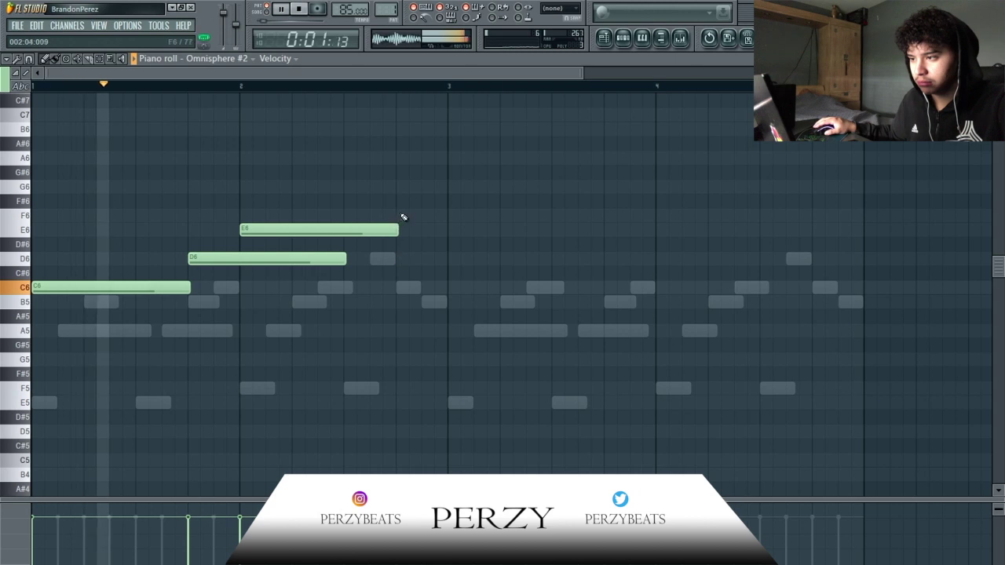
left_click(402, 217)
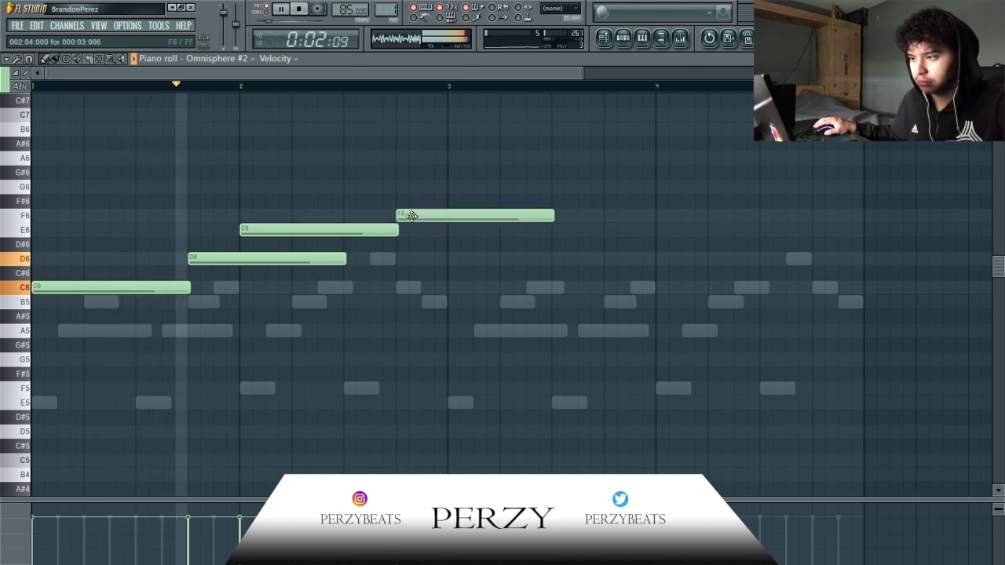
Shorten the F6 in bar 2 to one beat, and add C6 and B5 in bar 3 and D6 and F6 in bar 4.
left_click(448, 288)
left_click_drag(545, 215, 445, 235)
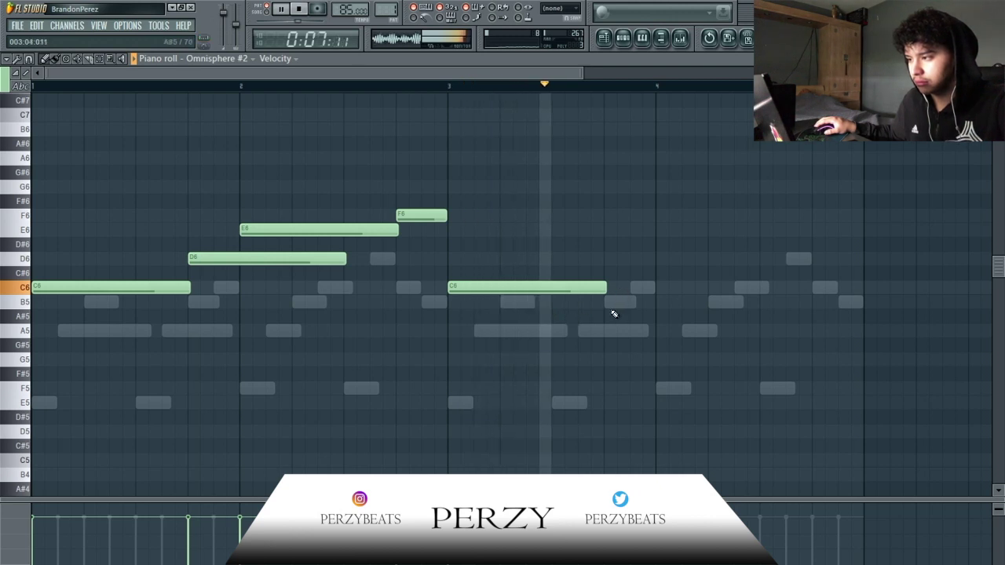
left_click(606, 302)
left_click(661, 259)
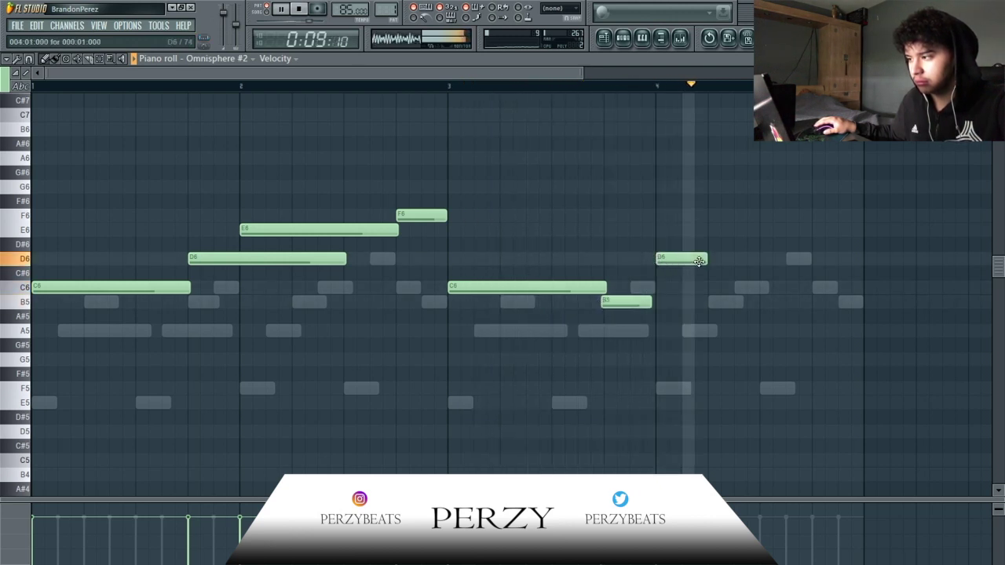
left_click(813, 230)
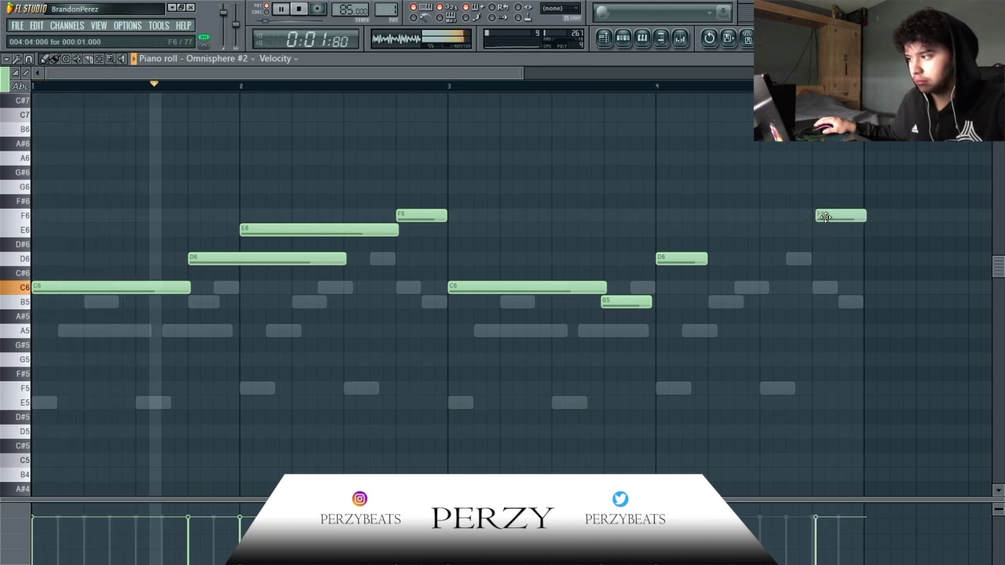
Align the short B5 in bar 3 to the start of beat 4 and apply quick legato to the counter-melody notes.
left_click_drag(629, 302, 633, 302)
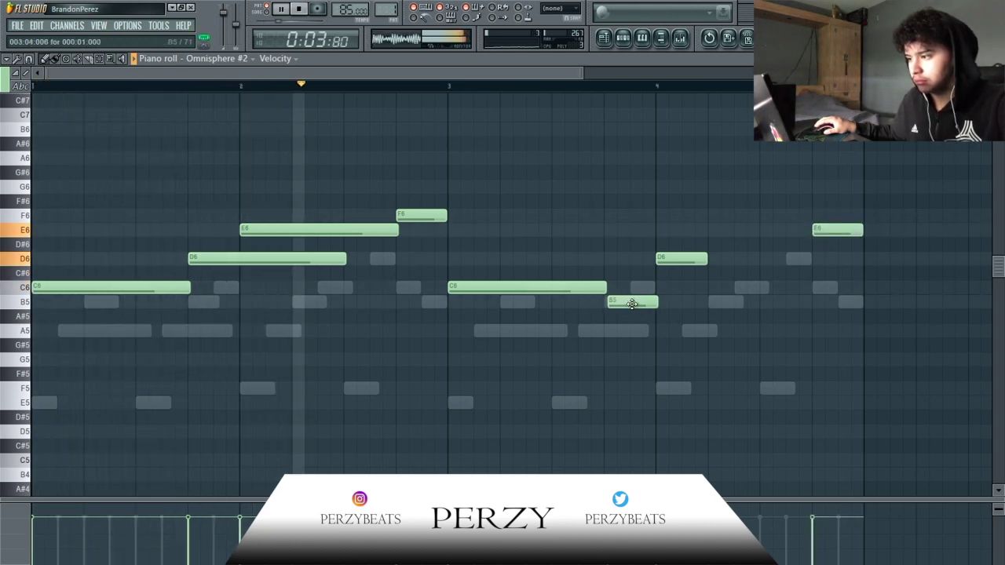
key("ctrl+l")
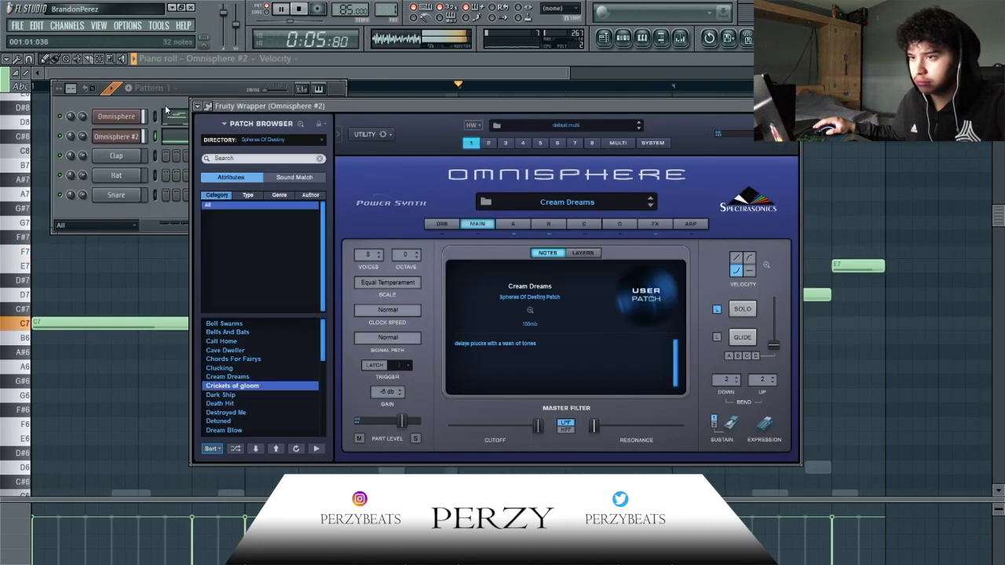
Play the pattern, load the Dark Ship patch in Omnisphere #2, and return to its piano roll.
left_click(195, 88)
key("space")
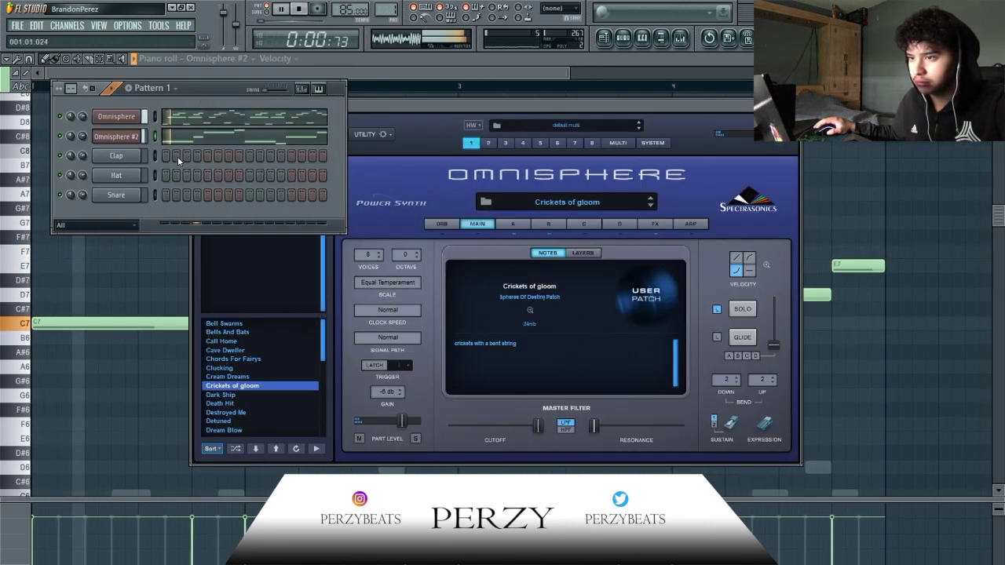
left_click(230, 395)
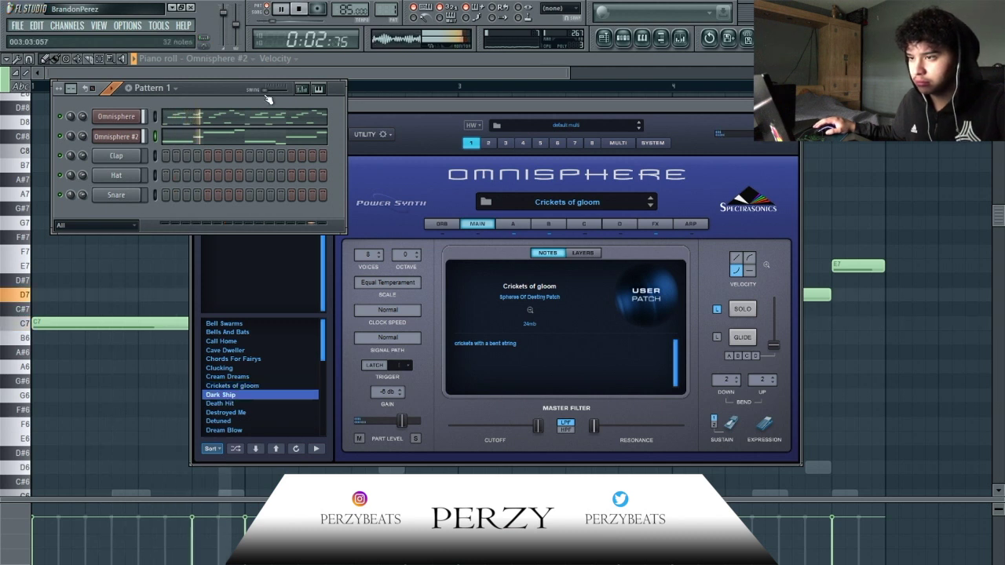
left_click(128, 265)
right_click(142, 265)
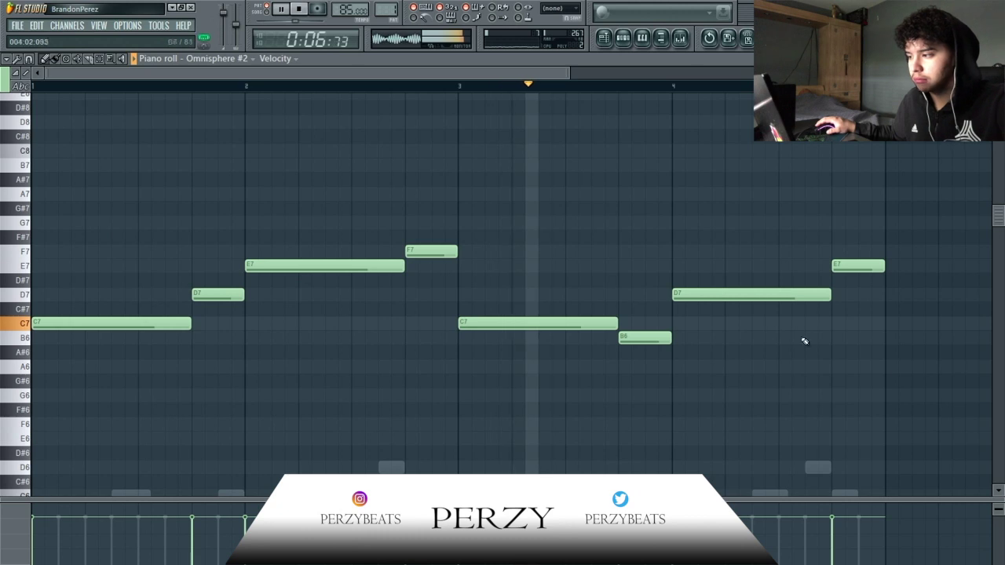
Select all the counter-melody notes and randomize their velocity levels.
left_click_drag(883, 366, 3, 216)
key("alt+r")
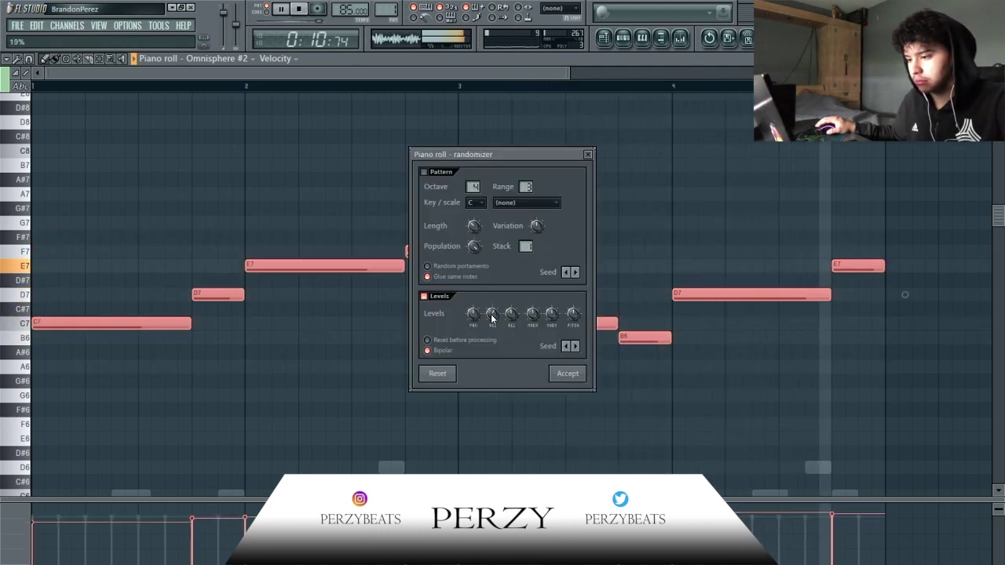
left_click(568, 375)
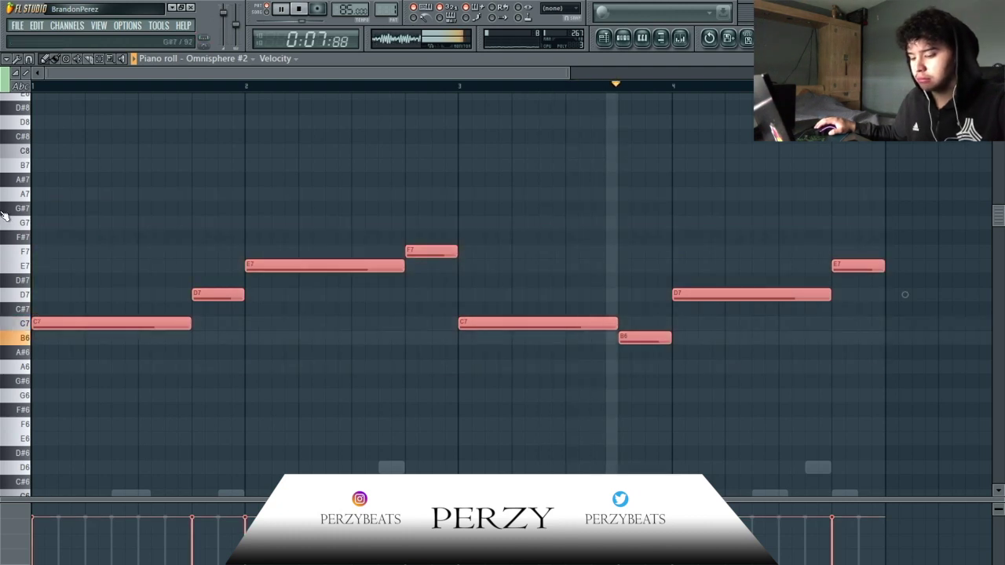
key("alt+r")
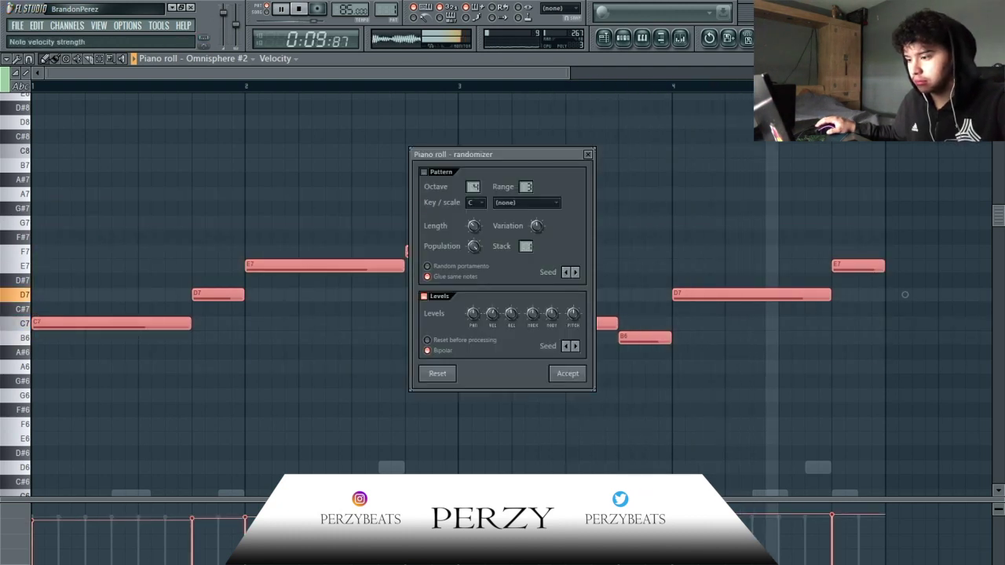
left_click(568, 374)
scroll(277, 342, "down", 1)
scroll(277, 343, "down", 5)
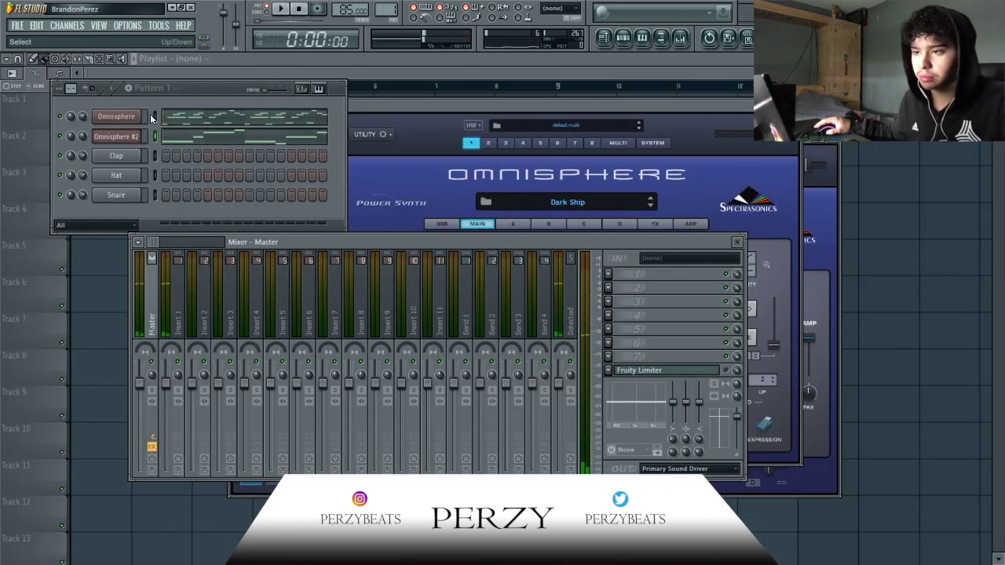
Link the channels to their own mixer tracks and insert Fruity Parametric EQ 2 on the Omnisphere track during playback.
left_click(168, 301)
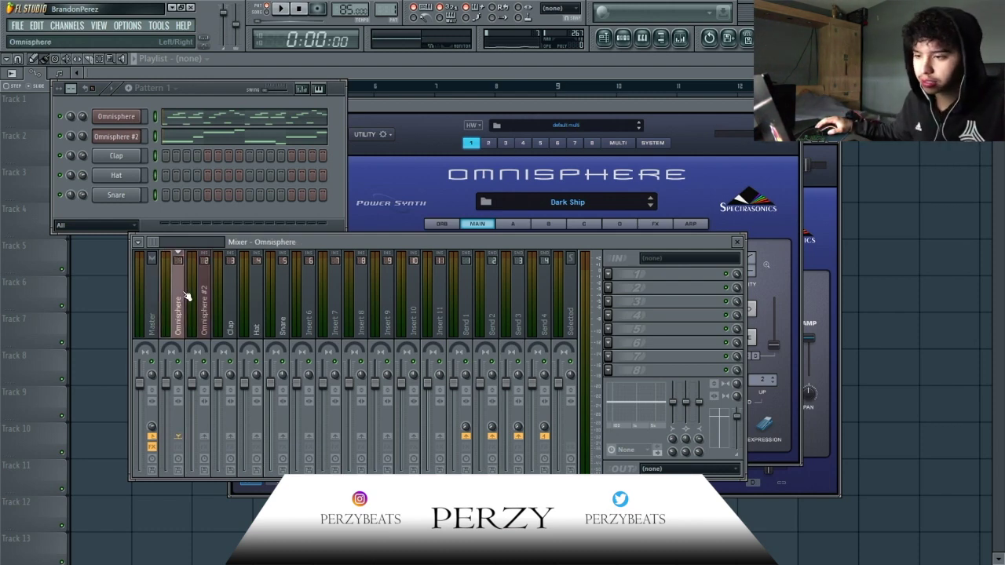
left_click(628, 274)
mouse_move(628, 287)
key("space")
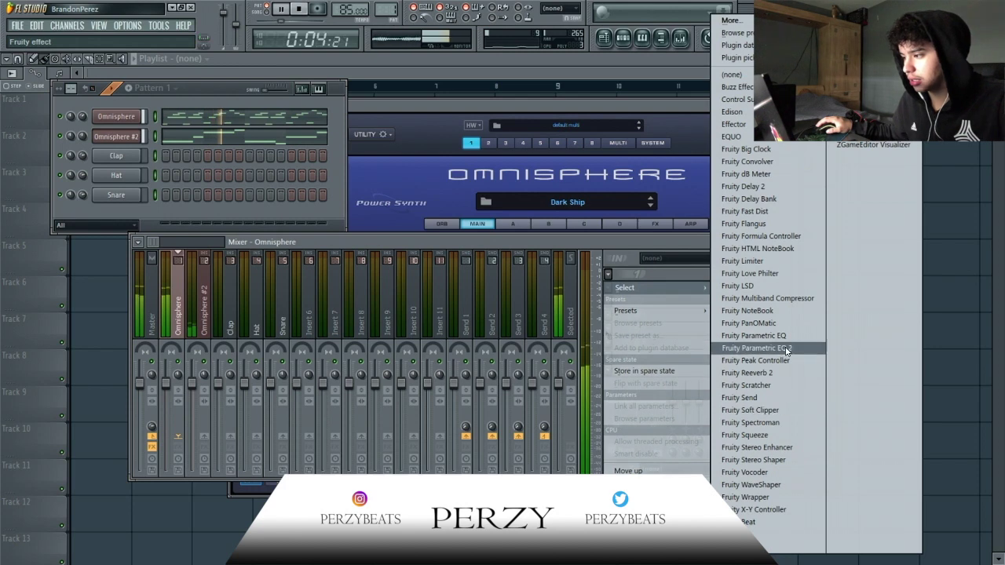
left_click(785, 350)
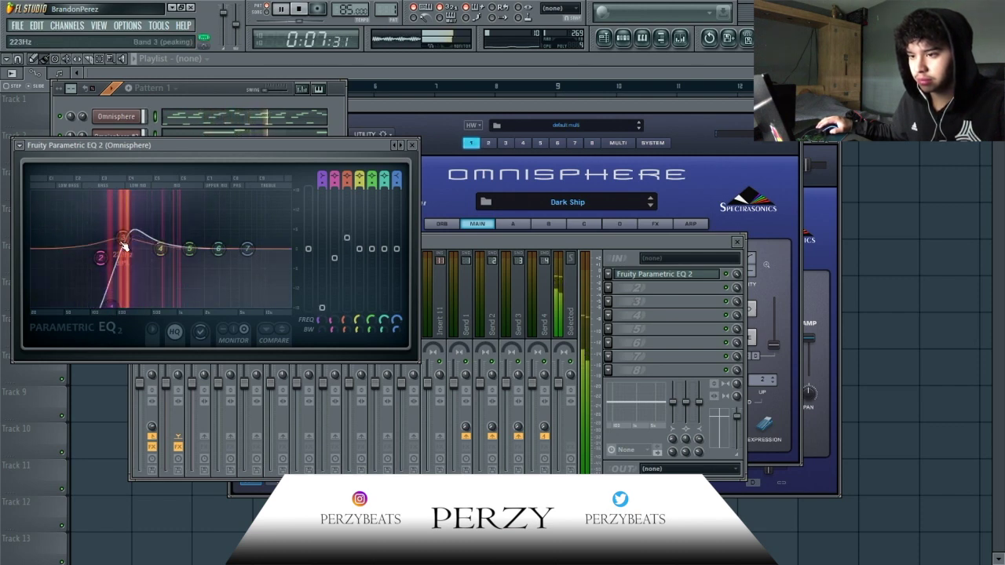
Insert Fruity Parametric EQ 2 on the Omnisphere #2 mixer track and load its 30Hz + 18kHz cut preset.
left_click(204, 95)
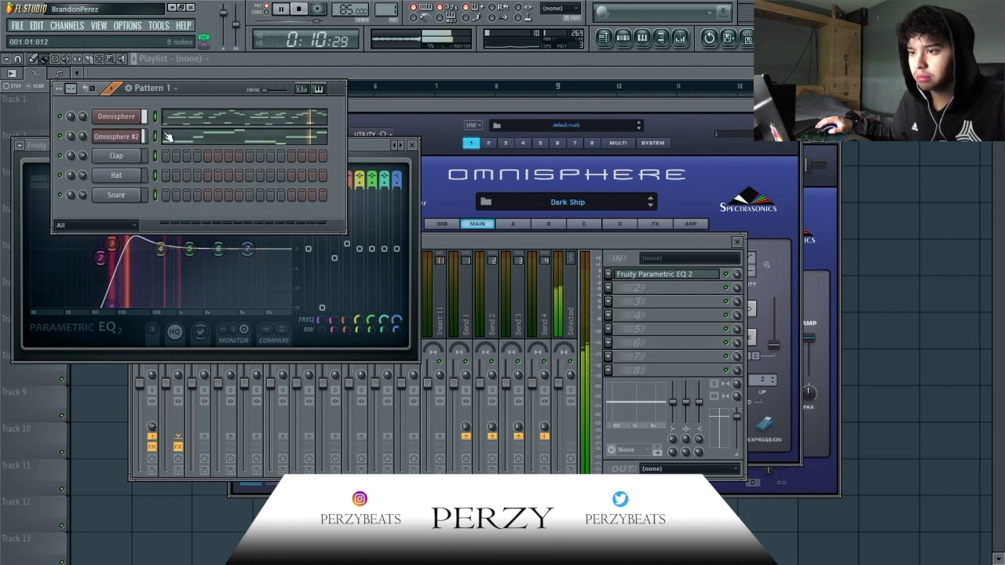
left_click(485, 254)
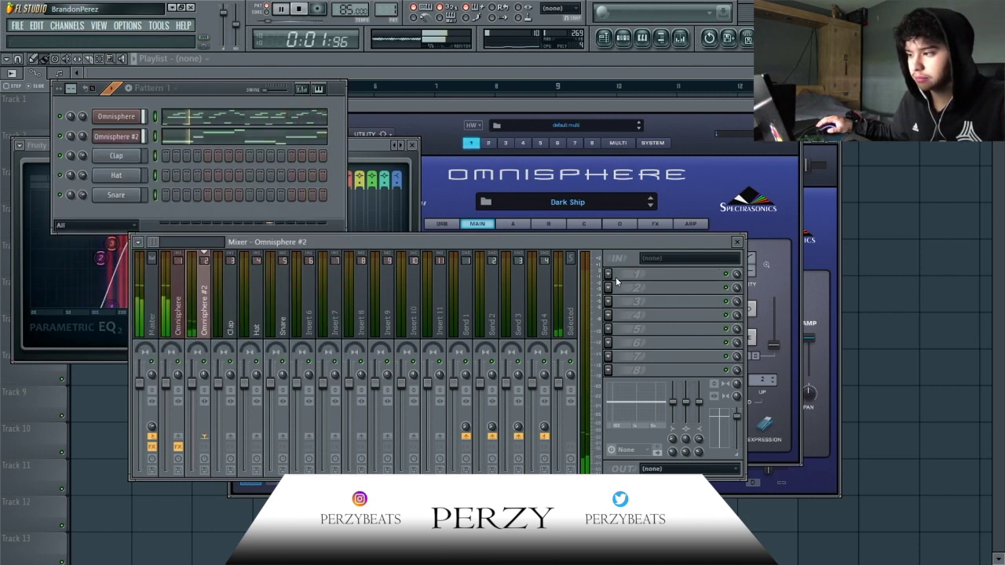
left_click(609, 274)
left_click(758, 348)
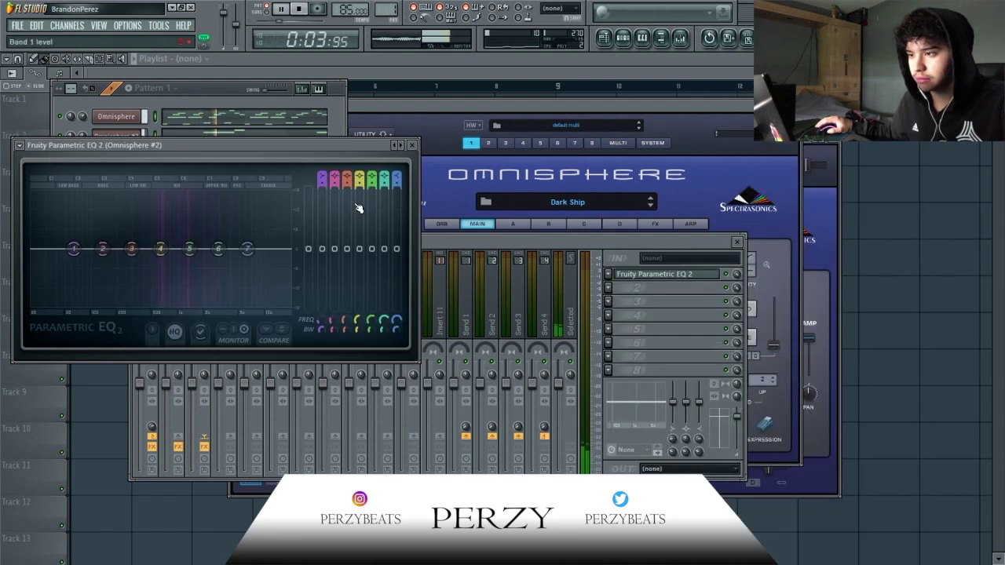
left_click(400, 146)
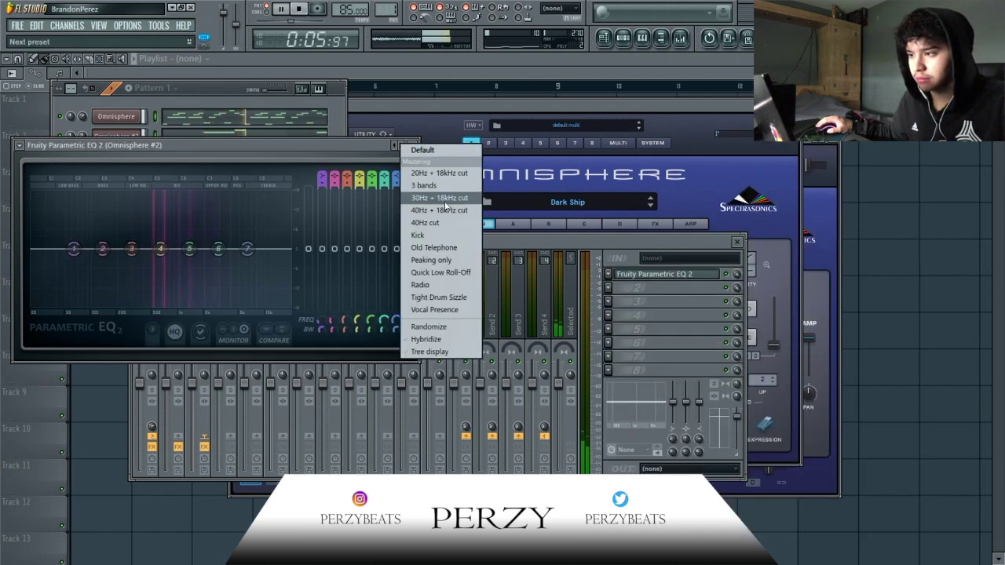
left_click(444, 199)
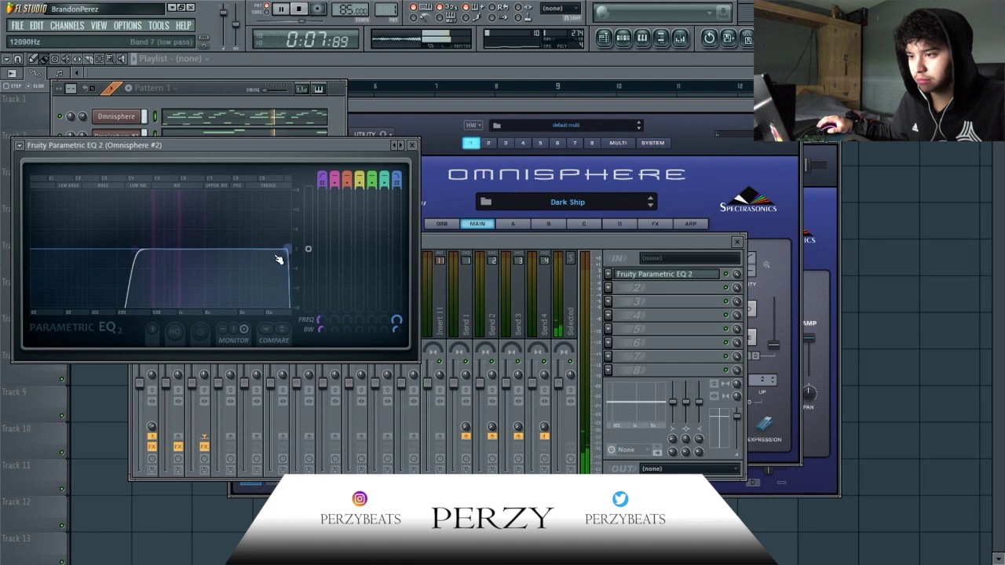
Open the main Omnisphere melody in the piano roll, stop playback, and randomize the levels of all its notes.
left_click(208, 108)
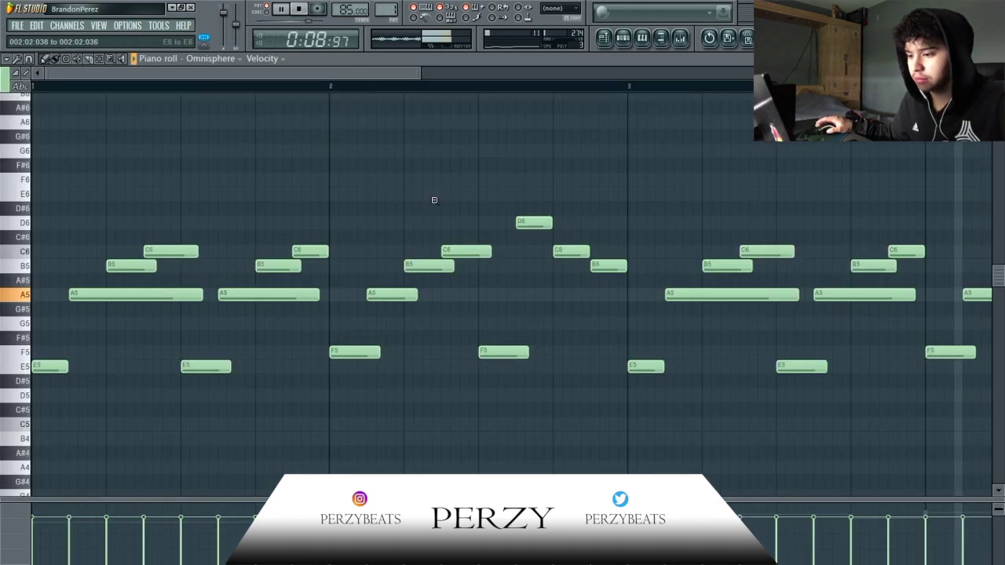
key("space")
scroll(432, 199, "down", 1)
left_click_drag(906, 415, 6, 178)
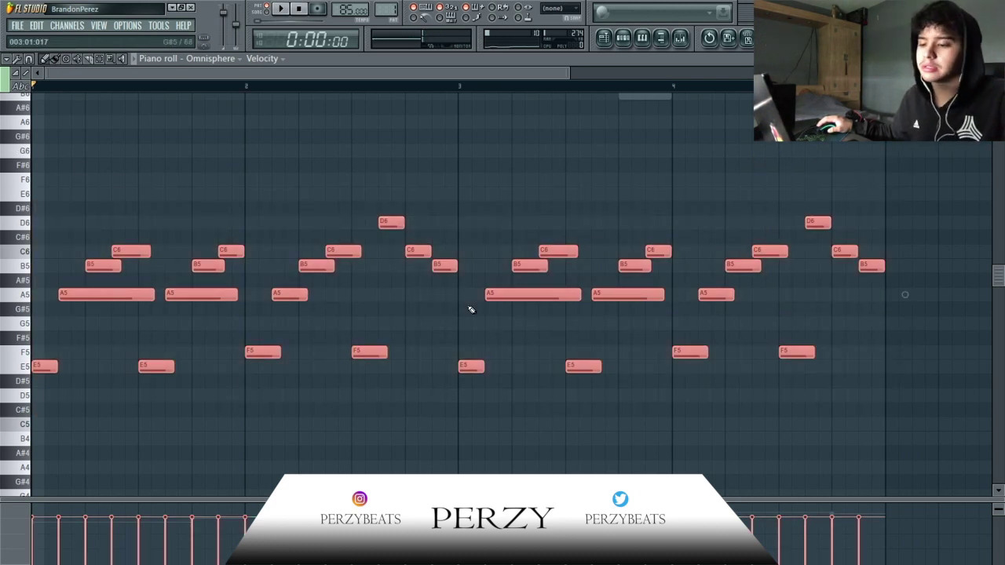
key("alt+r")
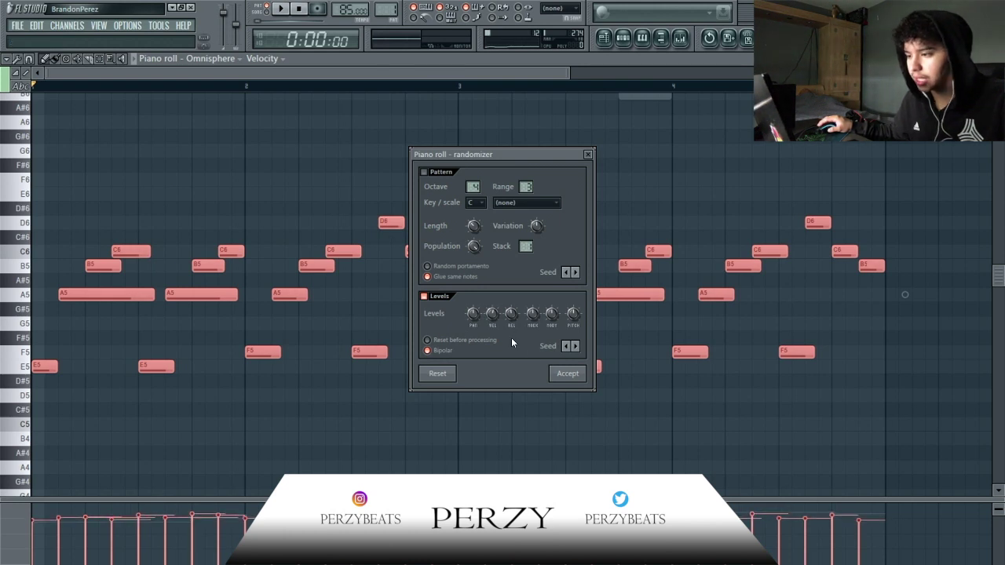
left_click(568, 373)
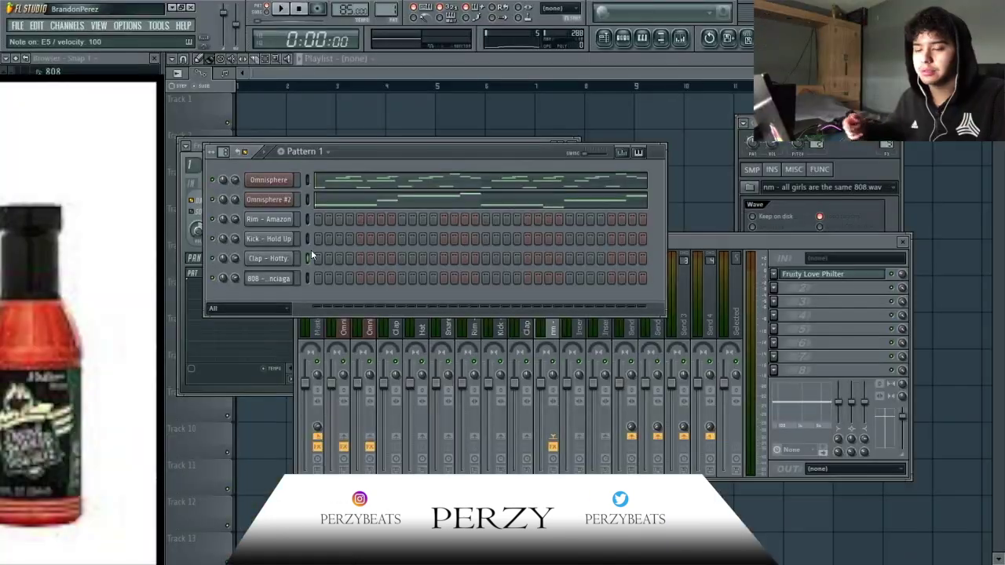
Open the piano roll for the 808 - Belenciaga channel and set the sample to cut itself when retriggered.
key("space")
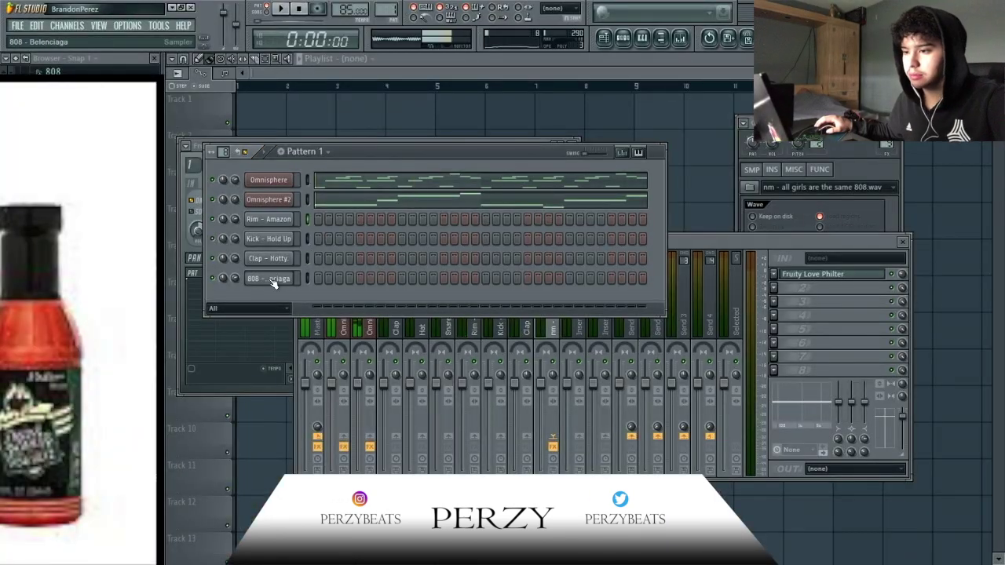
right_click(292, 273)
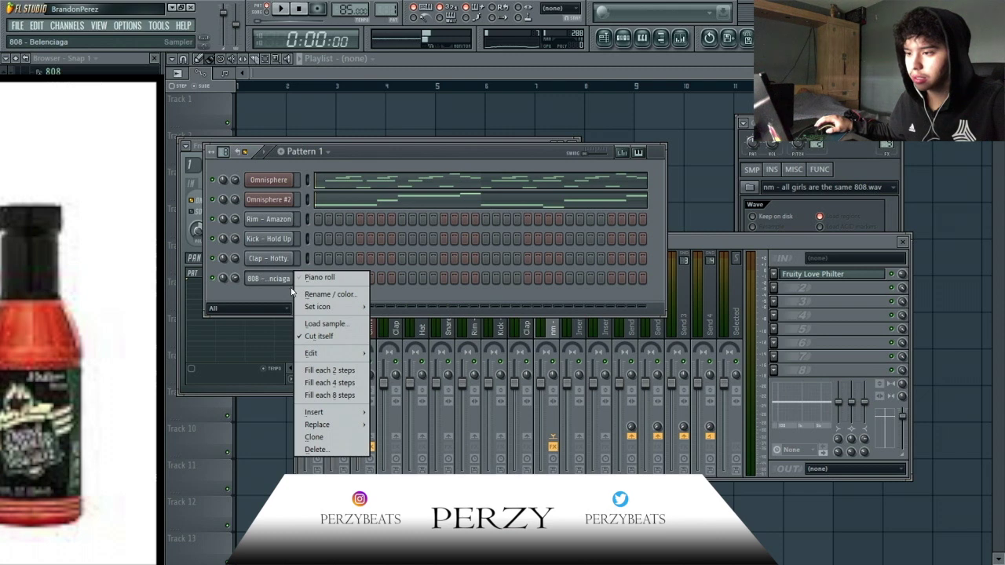
left_click(314, 277)
left_click(818, 169)
left_click(794, 169)
left_click(871, 200)
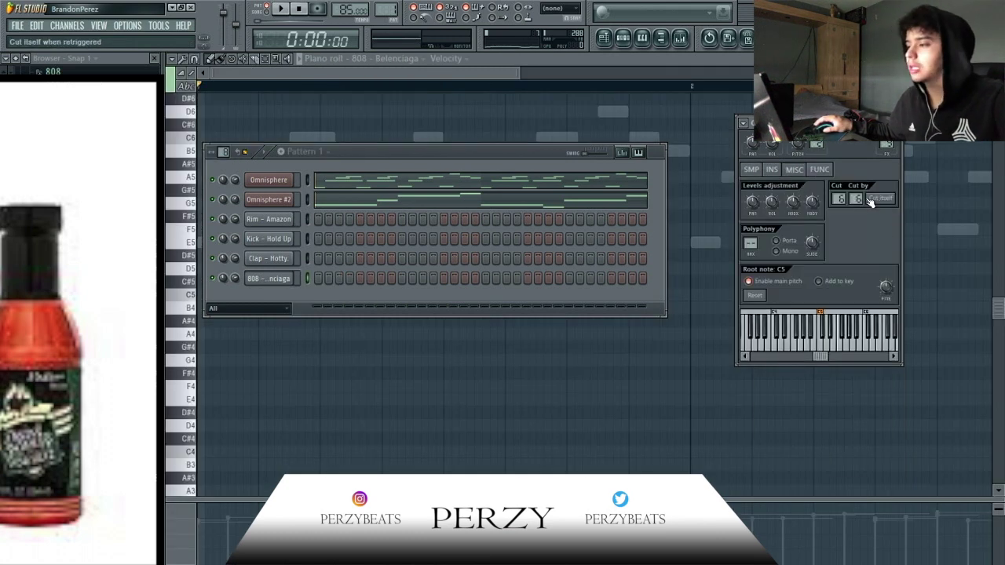
left_click(753, 171)
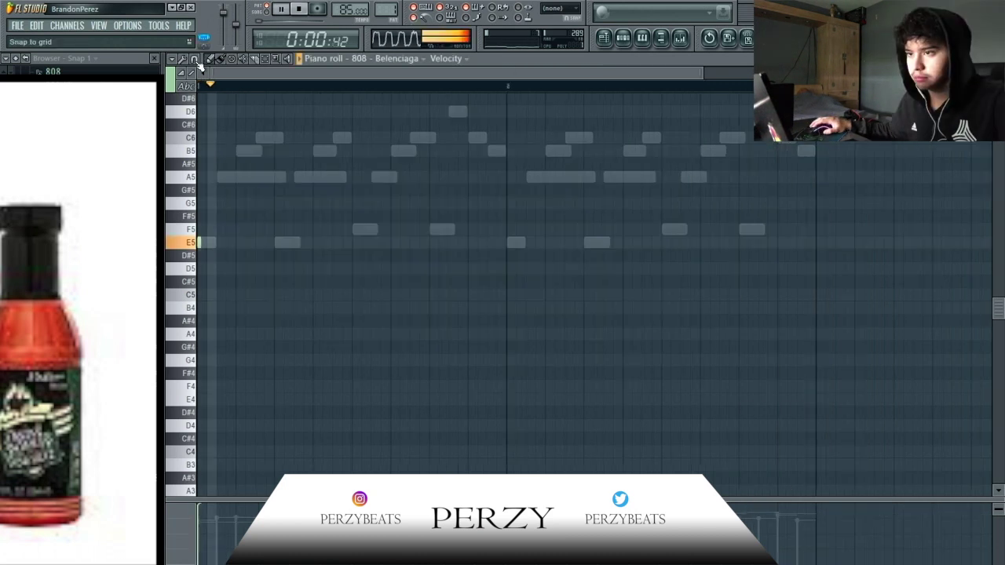
Set the snap to 1/2 step and place short E5 808 notes at the start and middle of bar 1's second beat, removing the extra one.
left_click(196, 60)
left_click(209, 170)
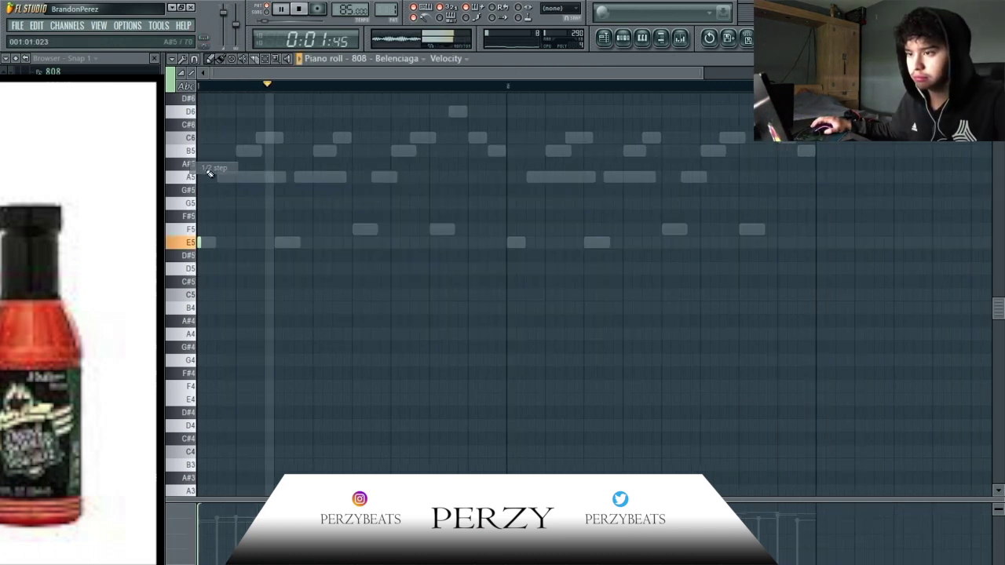
scroll(224, 259, "up", 2)
left_click(236, 242)
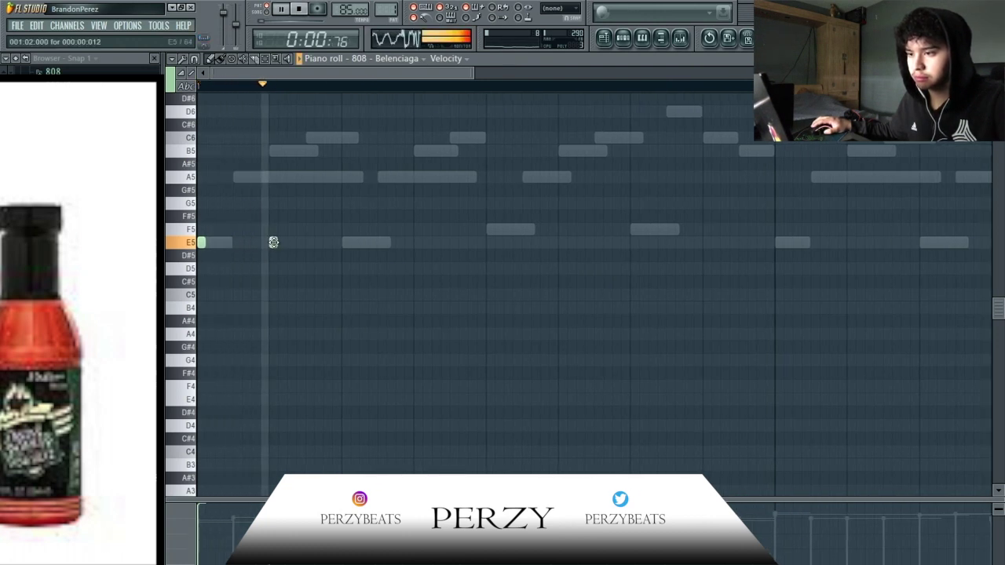
left_click(256, 244)
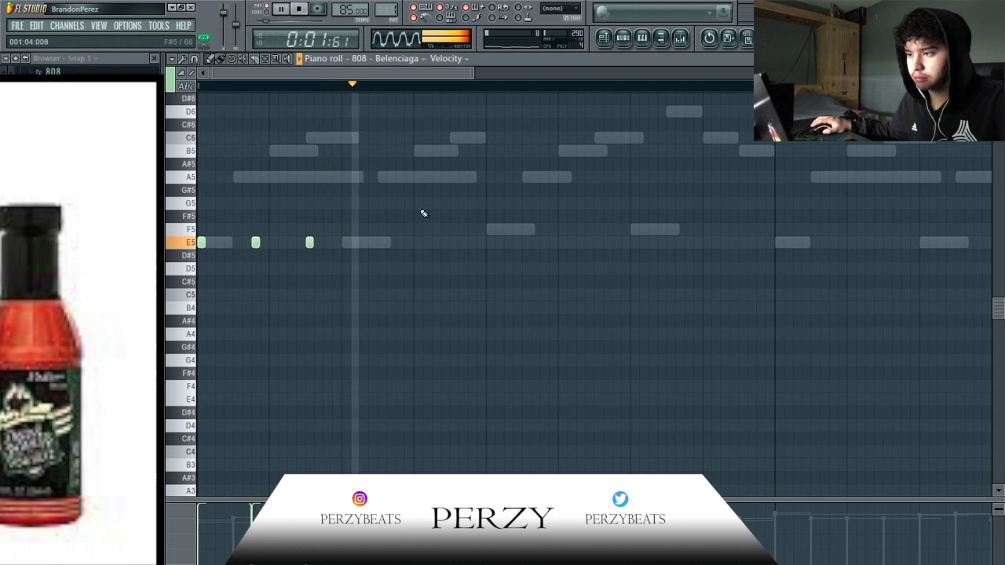
key("space")
right_click(256, 242)
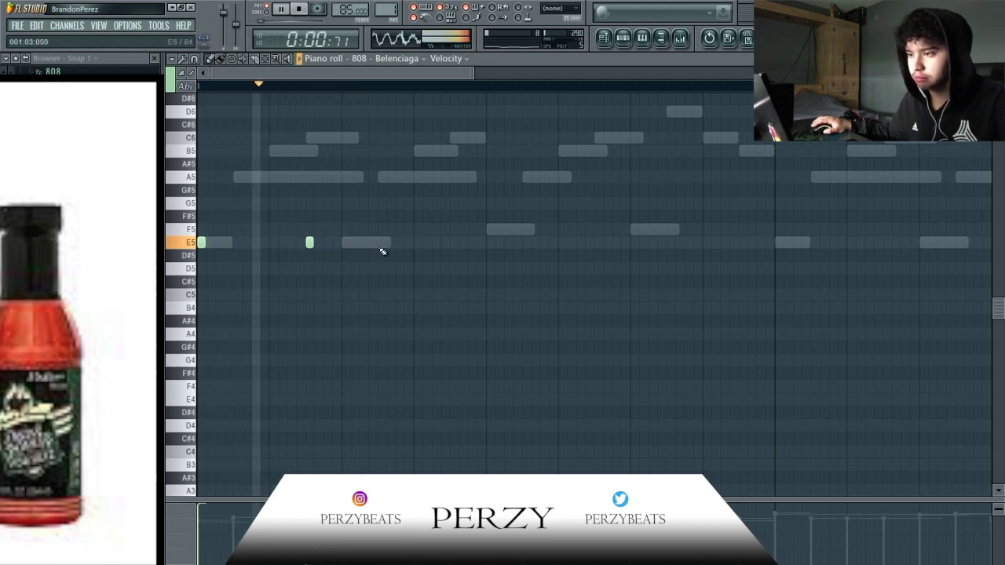
Add a short E5 in bar 1's third beat, then F5 notes on beat 5 and midway through beat 6, checking with playback.
left_click(490, 230)
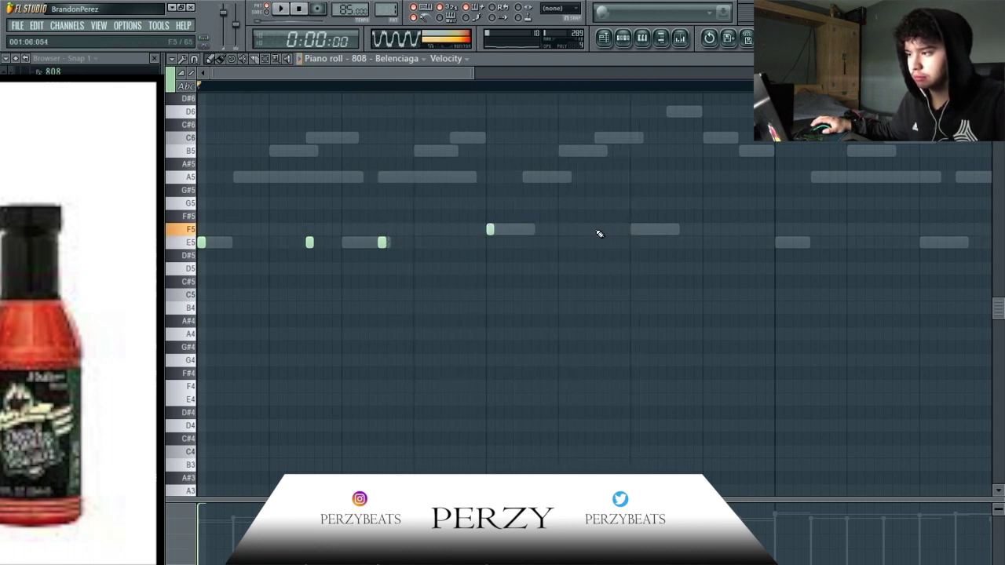
key("space")
left_click(604, 230)
scroll(581, 329, "down", 2)
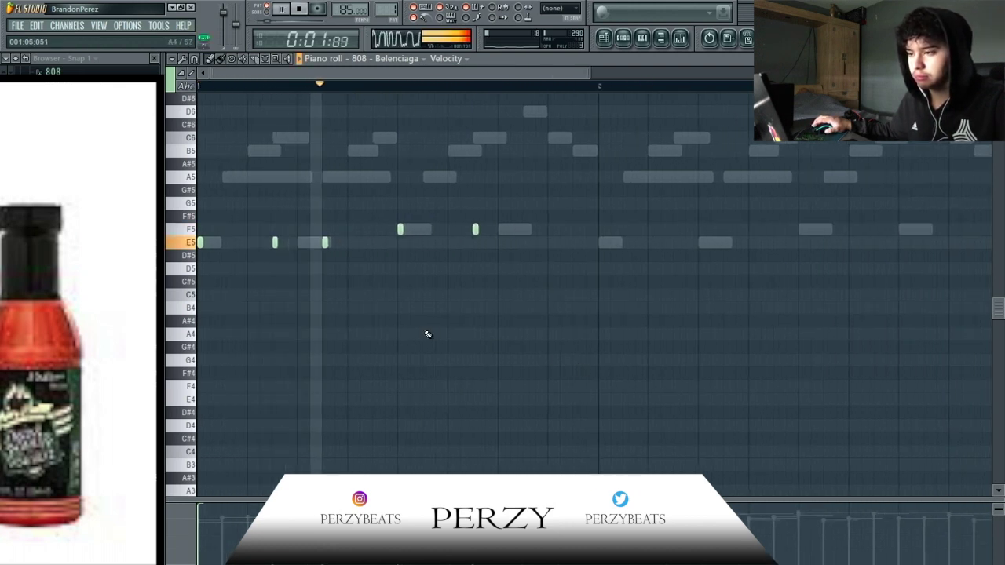
scroll(437, 318, "down", 1)
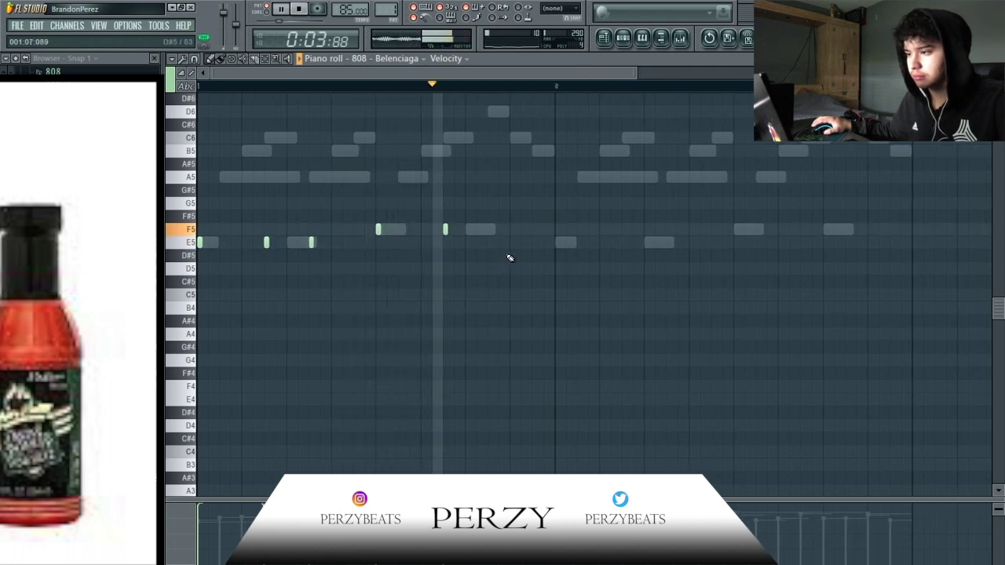
Repeat the E5 notes and first F5 in bar 2, and add an F5 midway through beat 7 and a B5 in beat 8 of bar 1.
left_click(558, 244)
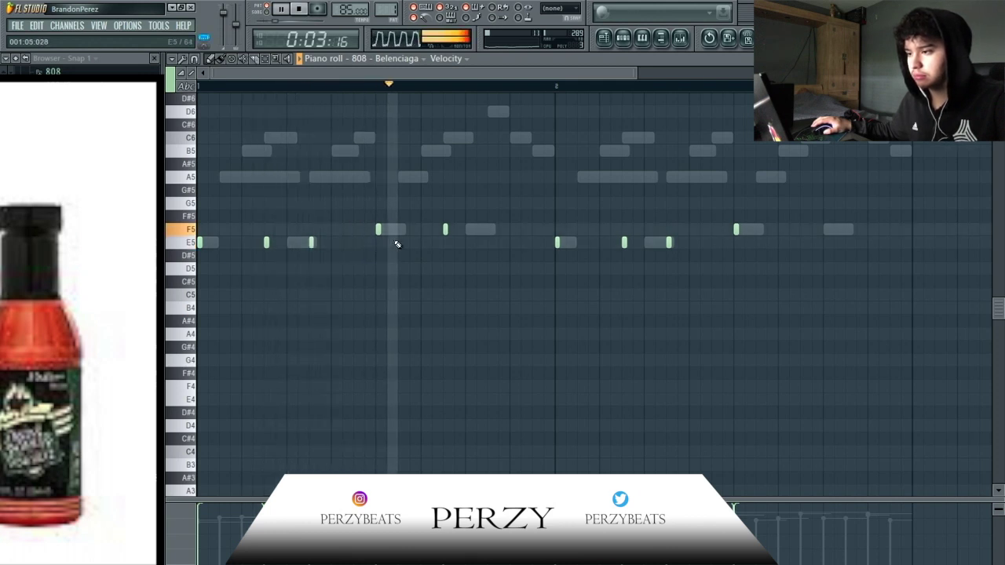
left_click(489, 229)
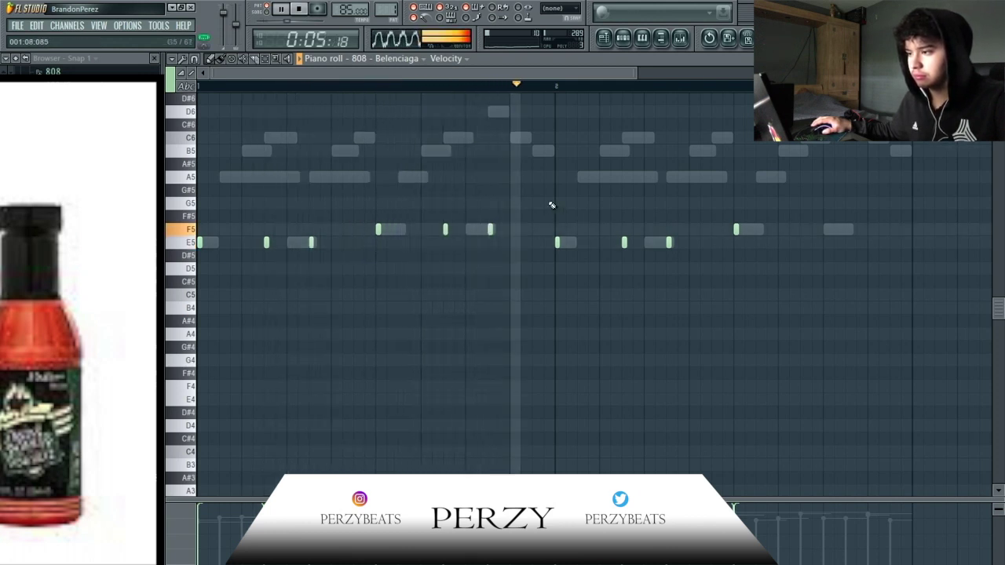
left_click(535, 151)
scroll(549, 251, "up", 3)
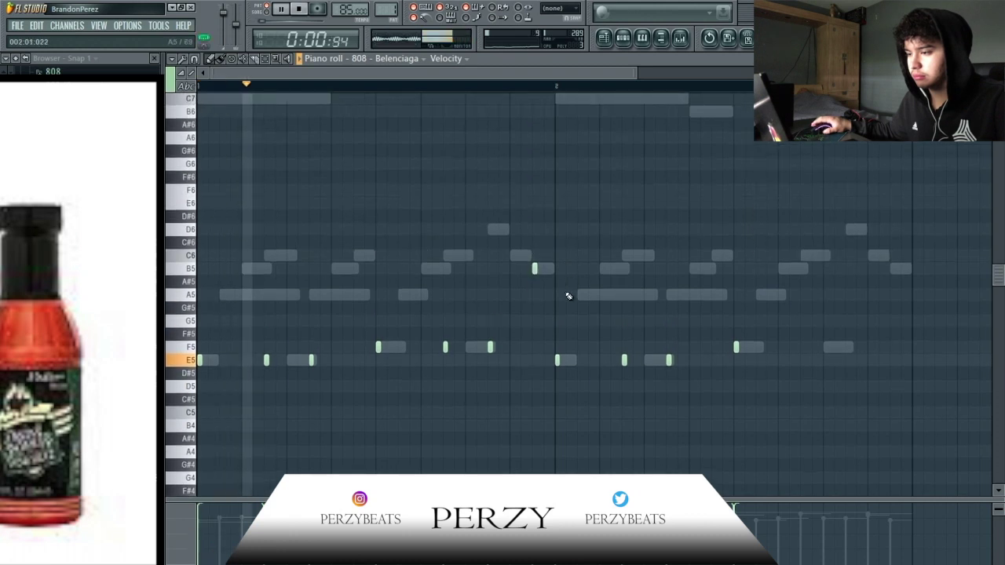
Open the piano roll for the Rim - Amazon channel and place short E5 notes late in beat 2 and early in beat 3 of bar 1.
scroll(510, 369, "down", 2)
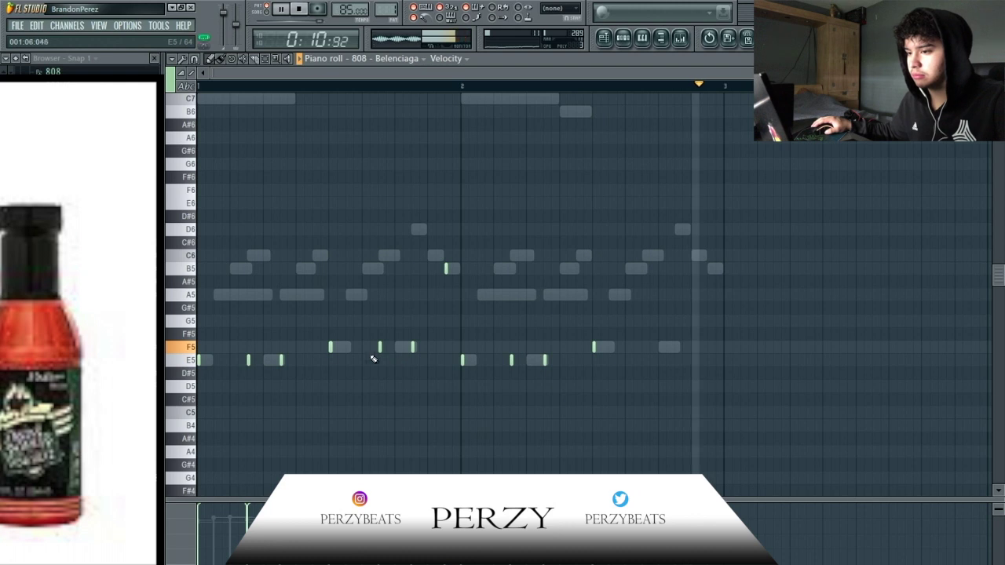
key("F6")
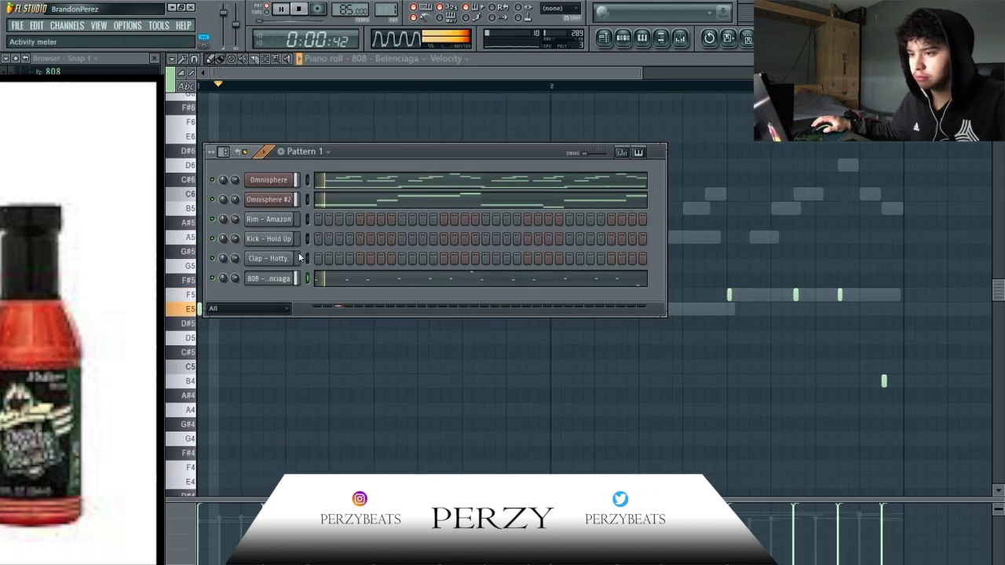
right_click(289, 226)
left_click(329, 218)
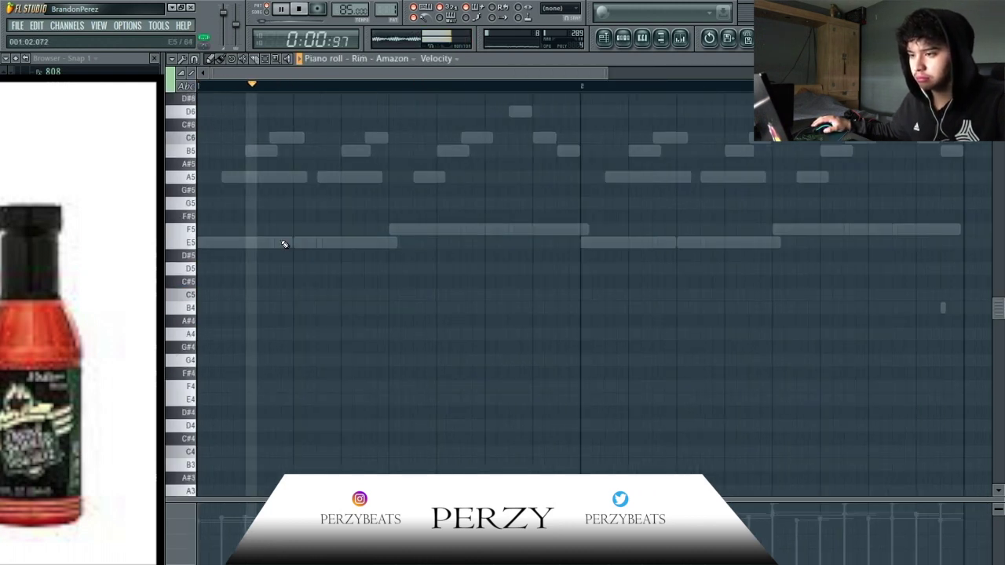
left_click(282, 243)
left_click(308, 242)
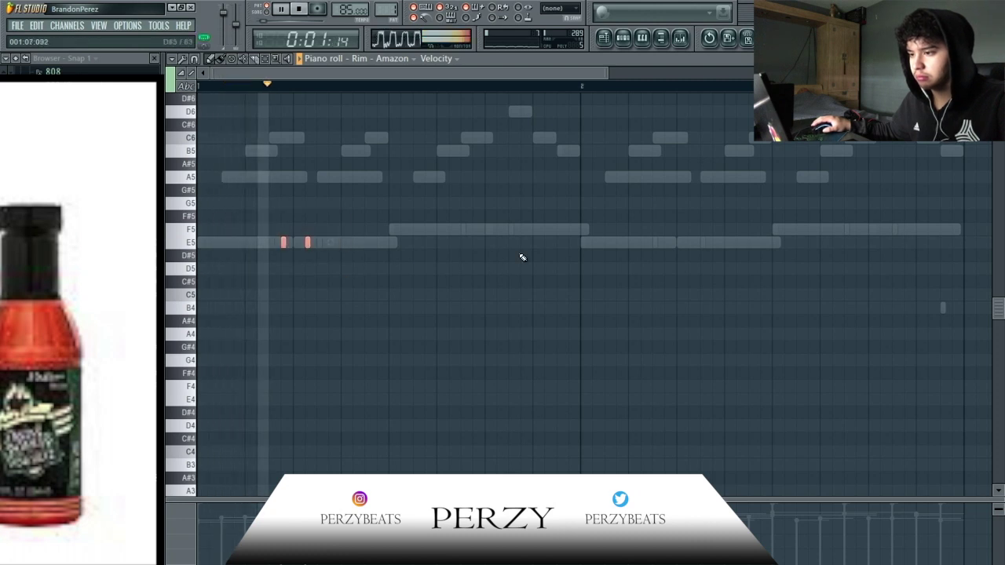
Repeat the two short E5 rim notes at the same positions in bar 2 and leave the piano roll.
scroll(383, 267, "down", 1)
scroll(383, 268, "down", 1)
left_click(270, 243)
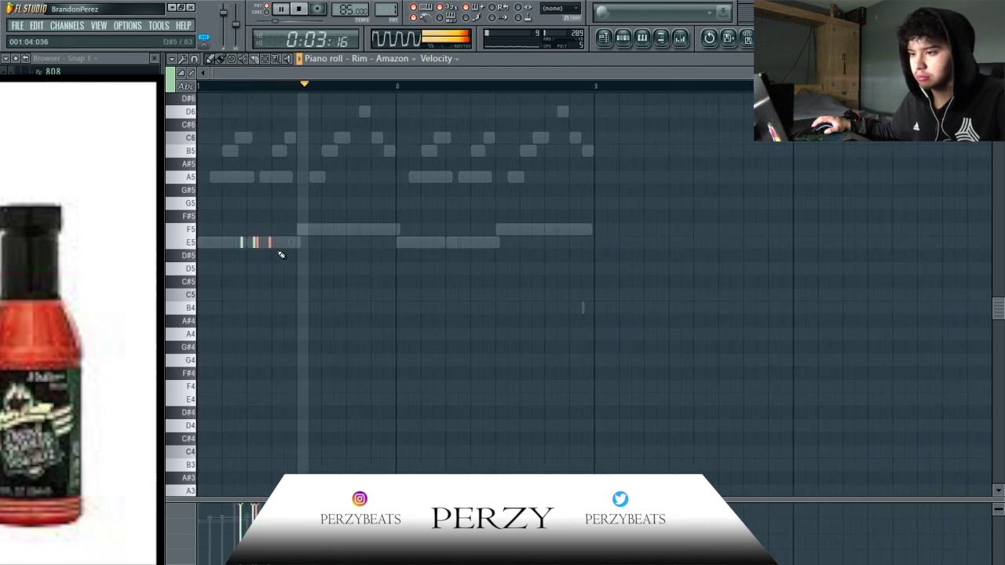
left_click_drag(257, 243, 439, 240)
scroll(441, 248, "up", 2)
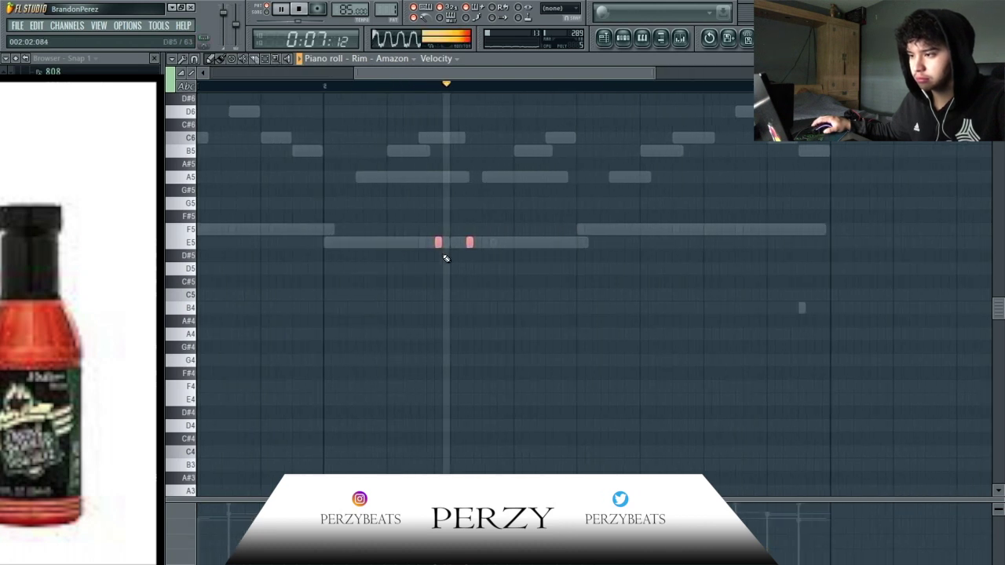
right_click(441, 252, "ctrl")
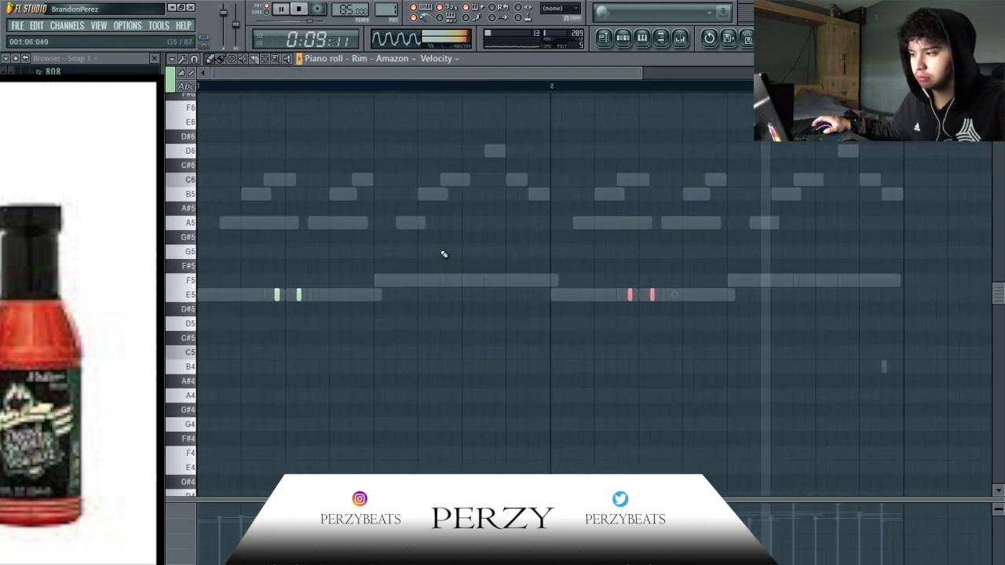
key("shift+Up")
key("shift+Down")
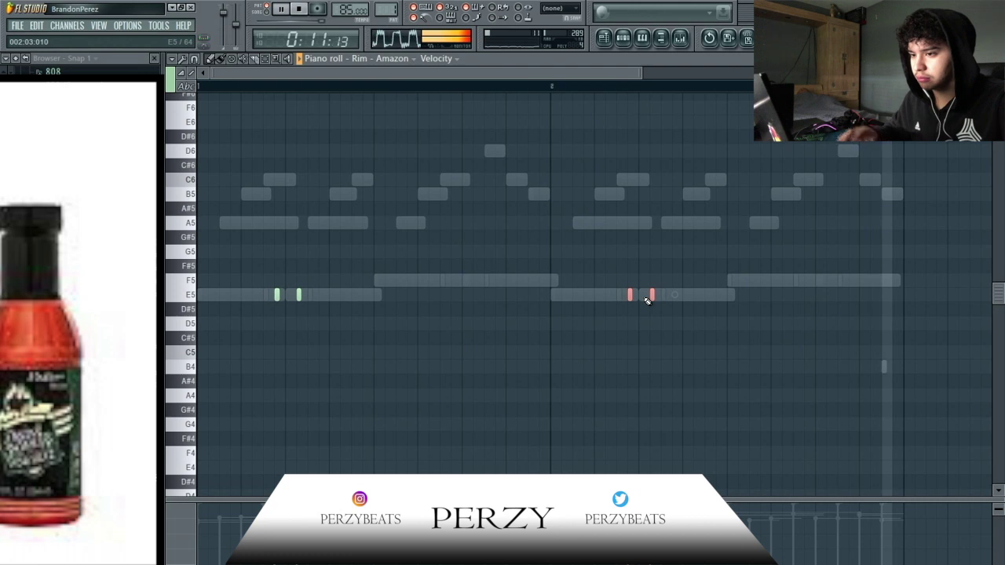
key("Escape")
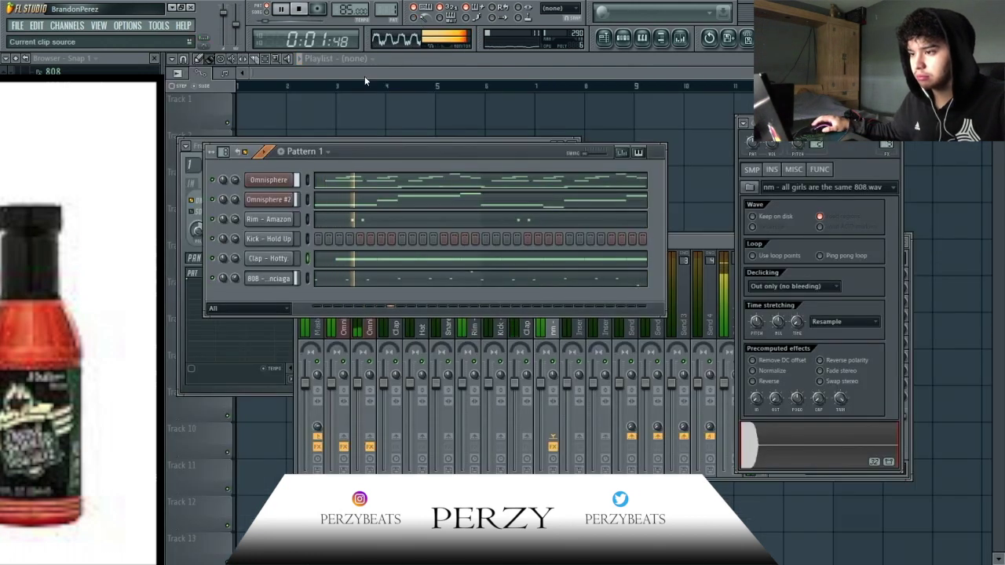
Open the Kick - Hold Up piano roll, place short E5 kicks at bar 1's start and in beat 2, and remove trial kicks in beats 3 and 4.
right_click(325, 241)
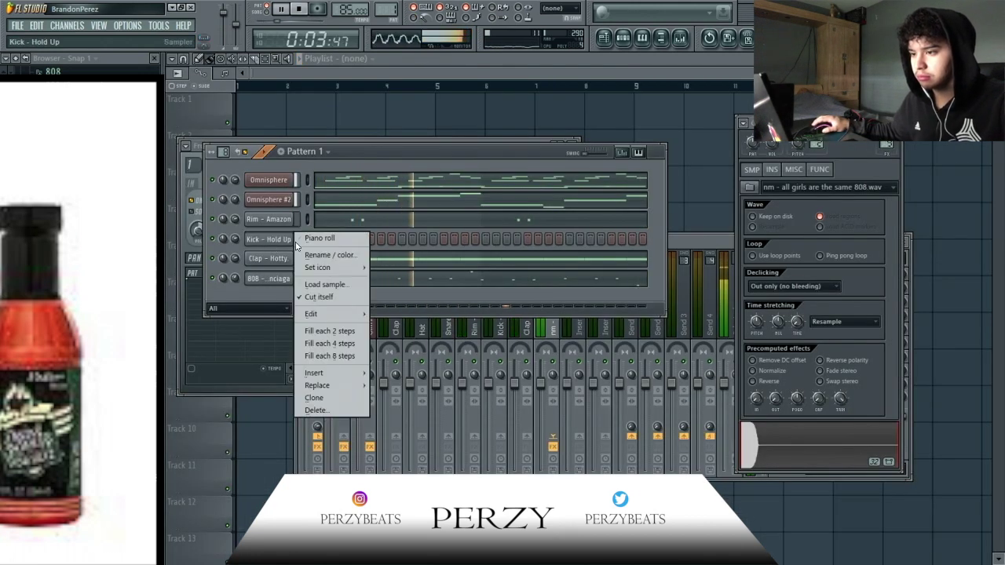
left_click(314, 236)
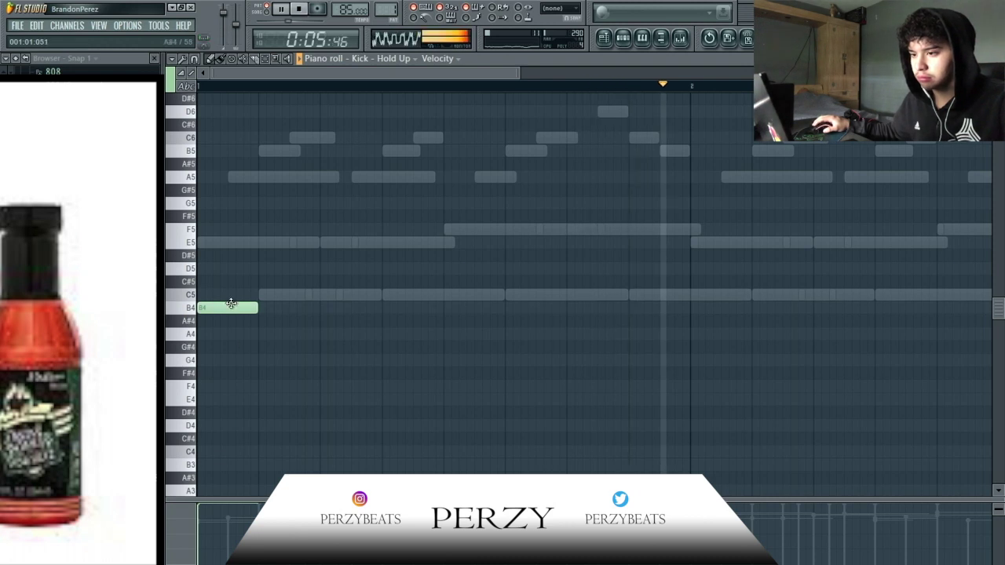
left_click(199, 242)
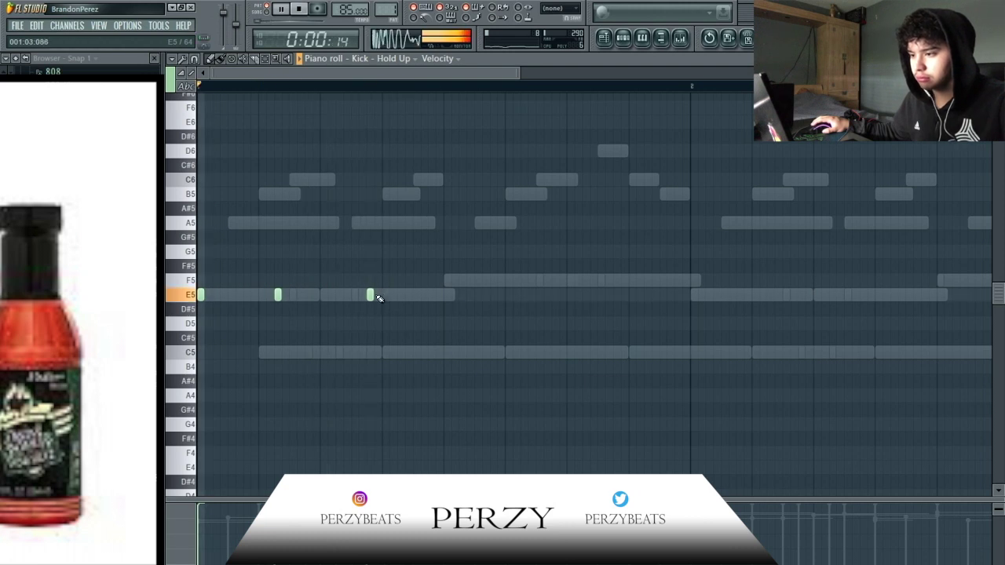
scroll(383, 301, "down", 2)
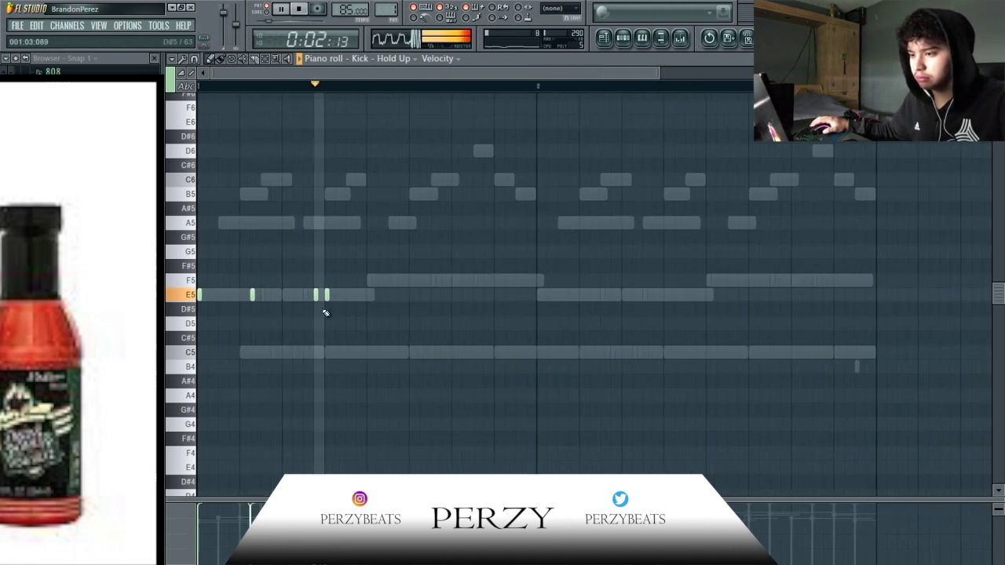
right_click(316, 294)
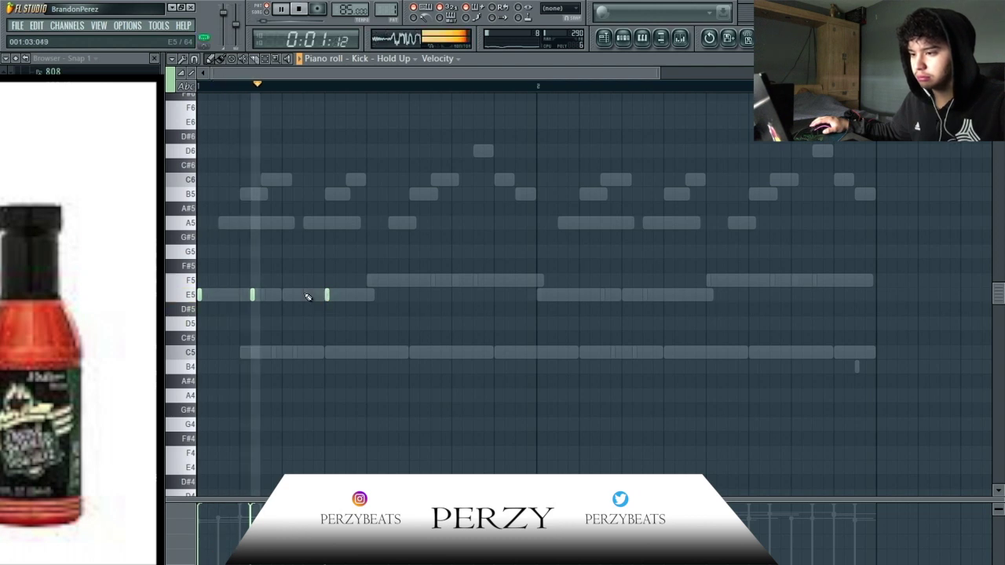
right_click(327, 294)
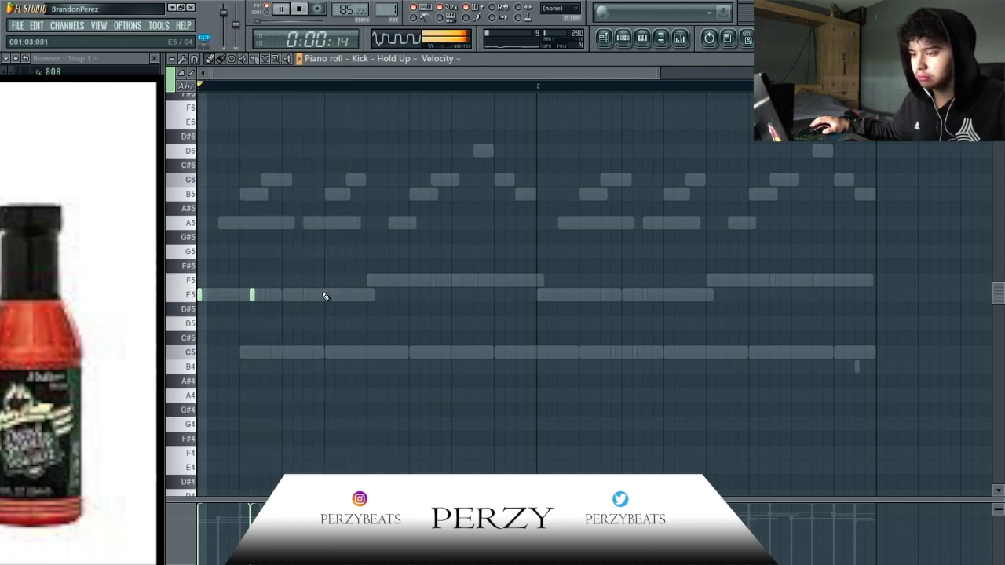
Add a short E5 kick midway through beat 4 of bar 1, checking with playback and removing a trial kick on beat 5.
key("space")
left_click(369, 294)
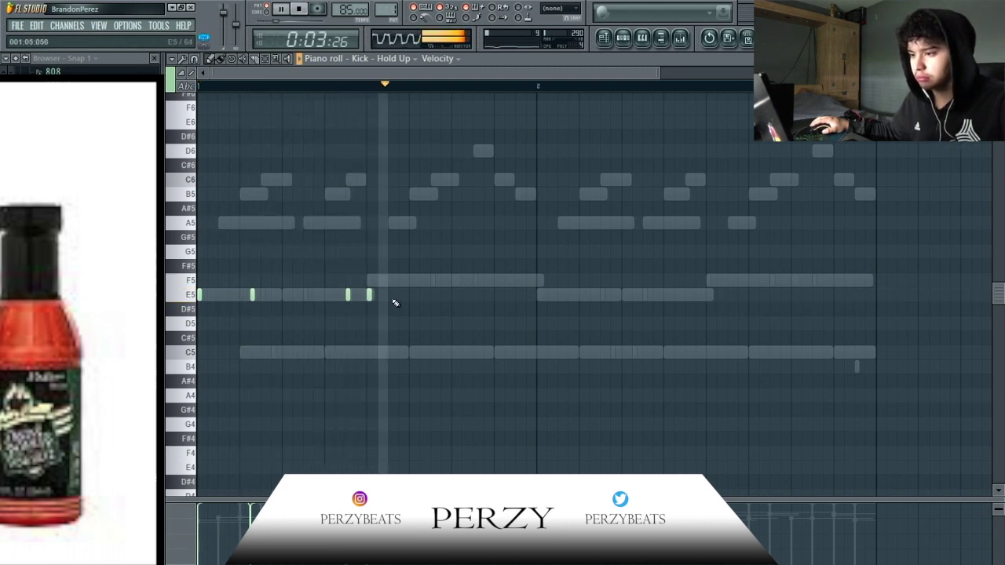
key("space")
key("space")
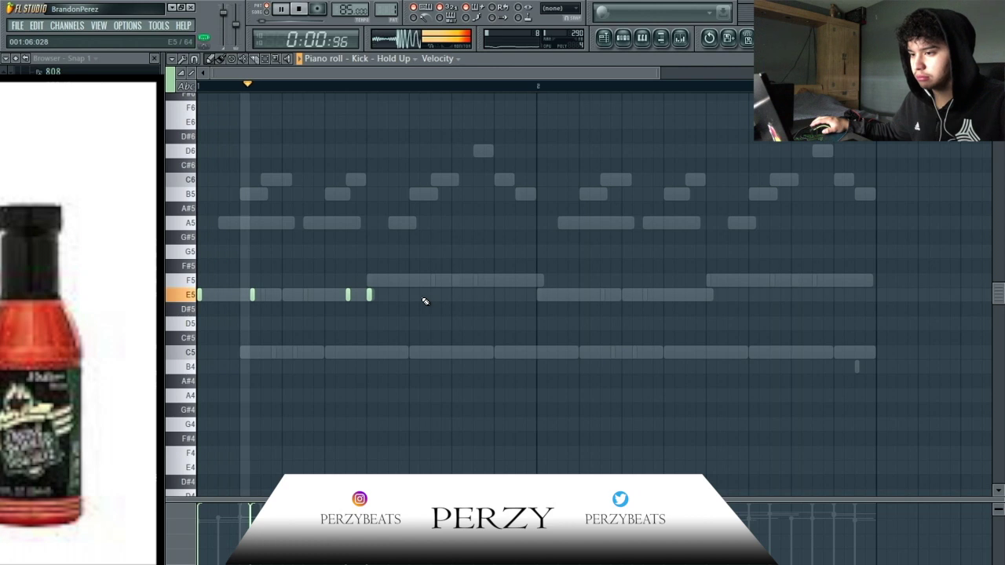
right_click(368, 295)
Try duplicating the kick pattern after itself and check it with playback.
key("ctrl+b")
key("space")
key("space")
key("ctrl+z")
Copy the three E5 kicks so they repeat from beat 5 of bar 1, and duplicate the full bar's kicks into bar 2.
left_click_drag(199, 294, 369, 294, "shift")
left_click_drag(649, 336, 194, 265, "ctrl")
key("ctrl+b")
mouse_move(520, 294)
left_mouse_down()
mouse_move(197, 280)
mouse_move(551, 289)
mouse_move(534, 289)
left_mouse_up()
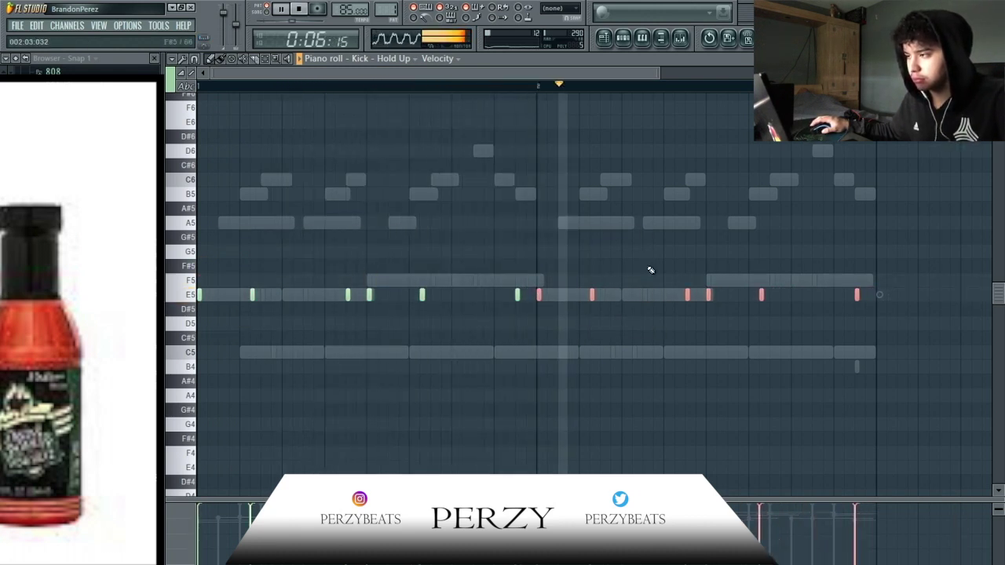
Fill the HiHat - time channel on every 2 steps after trying every 4 steps, and restart playback.
left_click(625, 38)
right_click(284, 301)
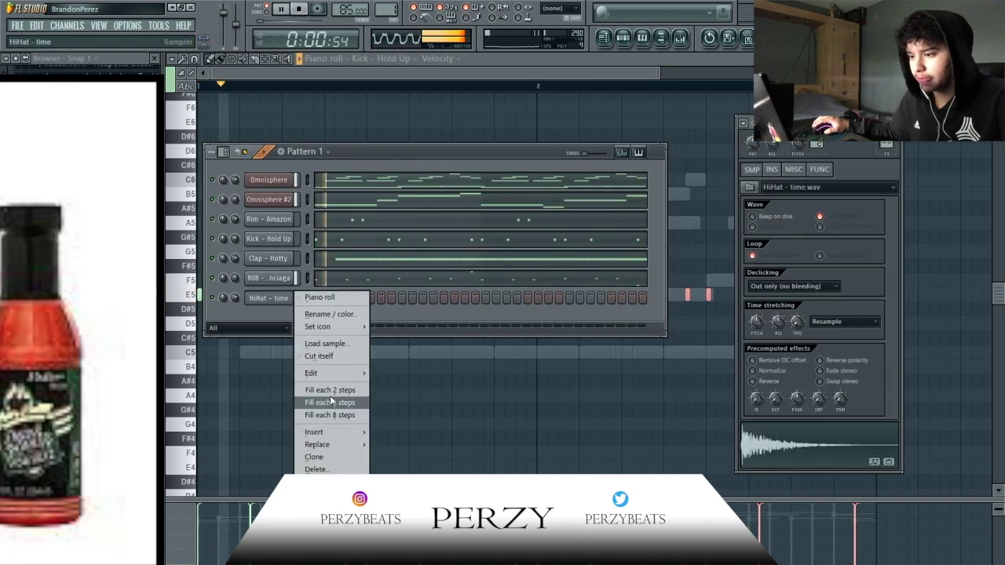
left_click(330, 400)
right_click(286, 302)
left_click(330, 390)
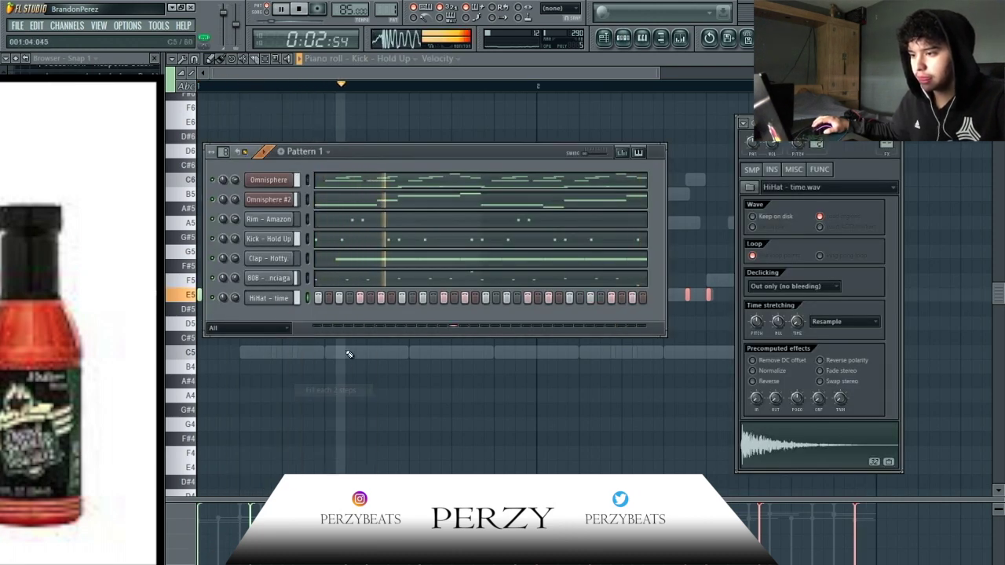
key("space")
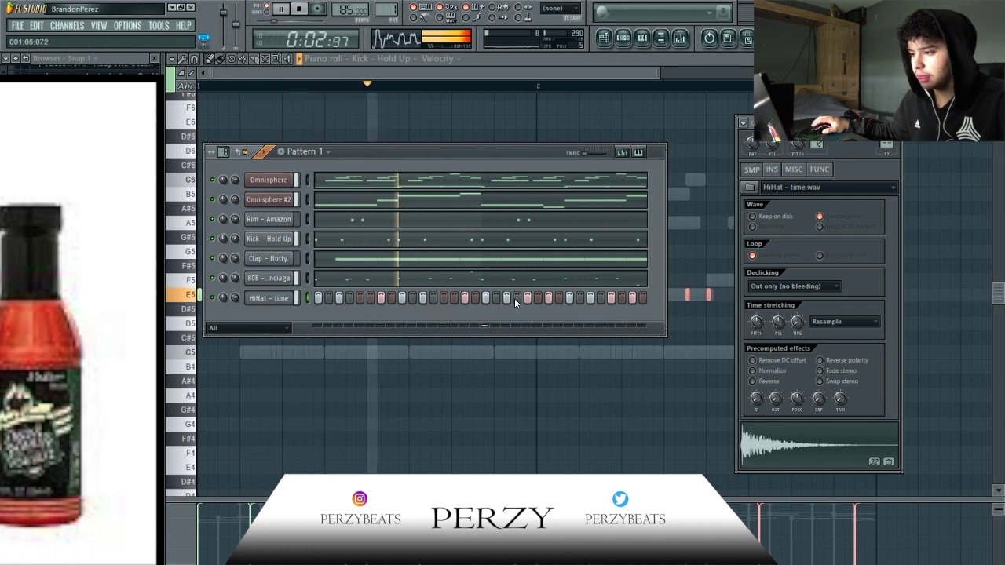
Turn on all remaining HiHat - time steps and clear every eighth step starting from step 5.
left_click_drag(325, 301, 644, 305)
right_click(359, 299)
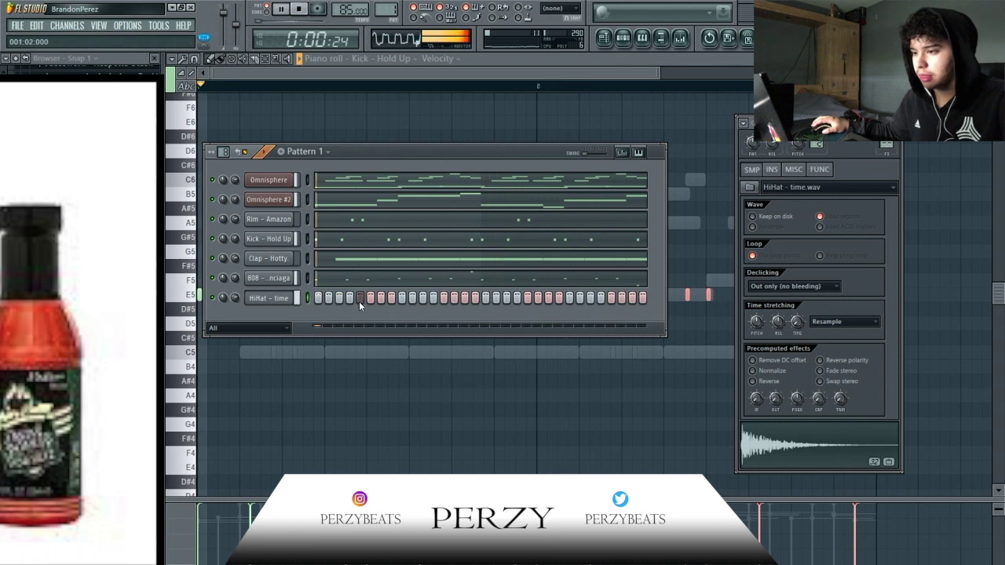
right_click(442, 298)
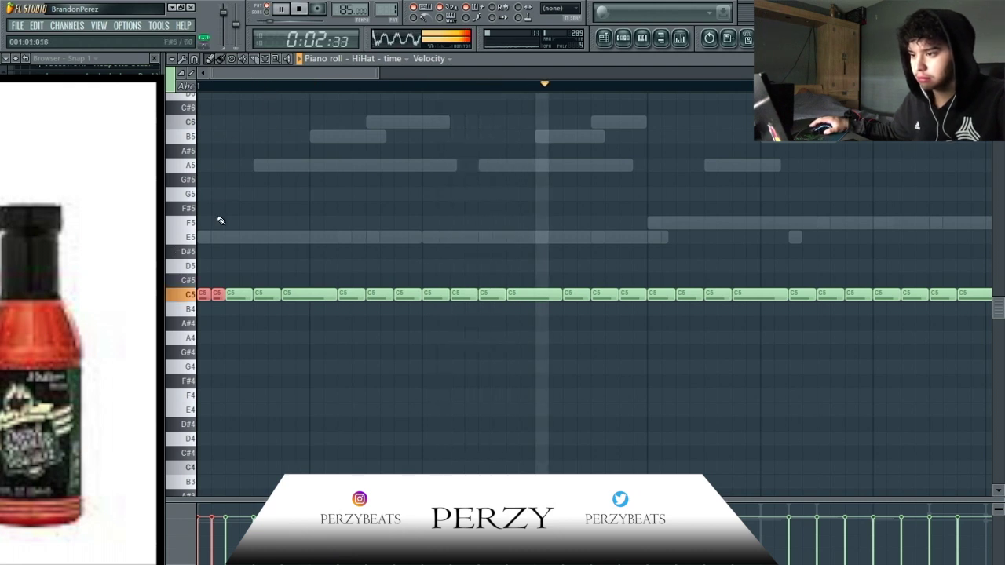
Set the snap in the HiHat - time piano roll to 1/4 beat.
scroll(224, 222, "down", 1)
left_click(198, 59)
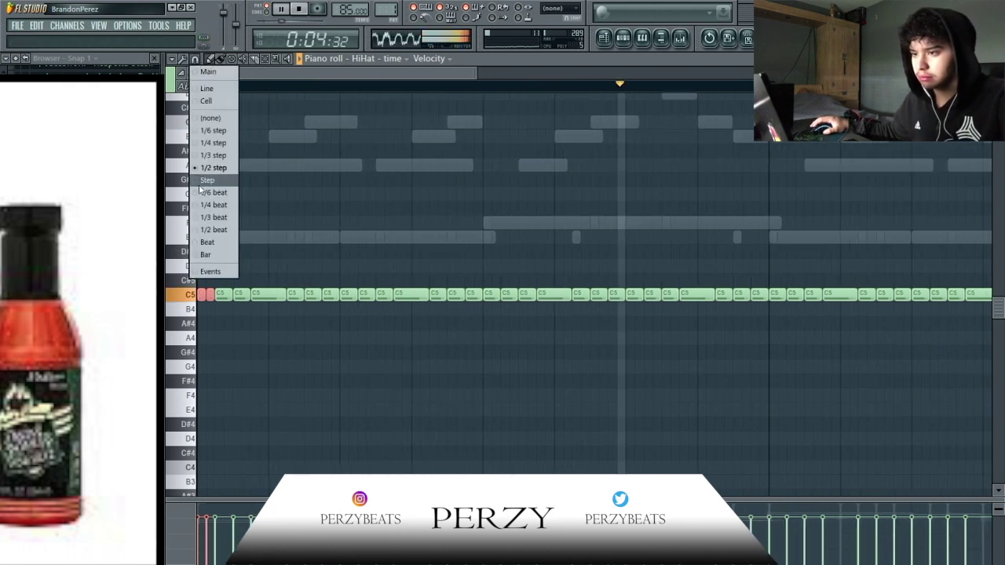
left_click(203, 203)
scroll(253, 243, "down", 1)
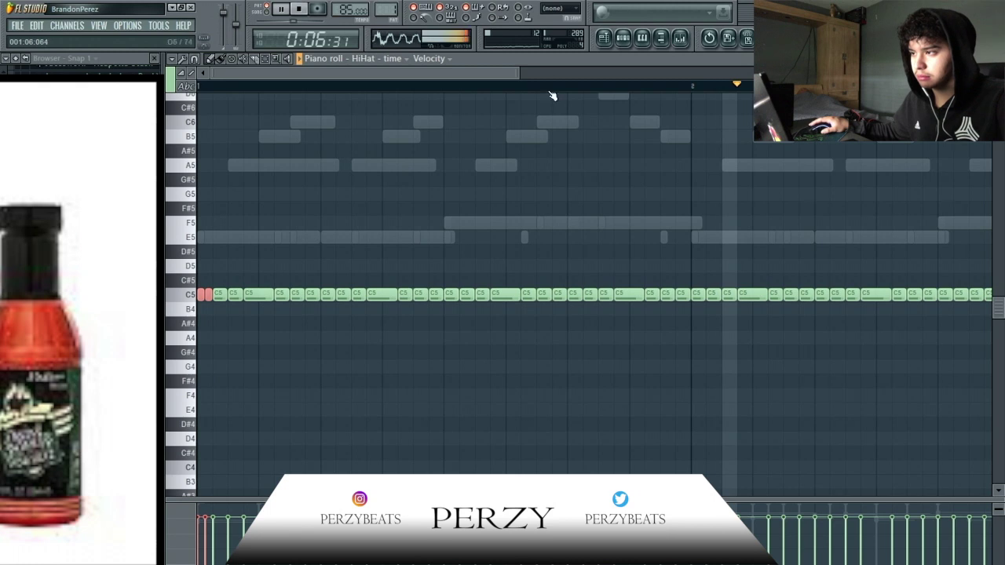
Open the 808 - Belenciaga piano roll, repeat bar 1's 808 notes across bar 2, and check the pattern with playback.
key("F6")
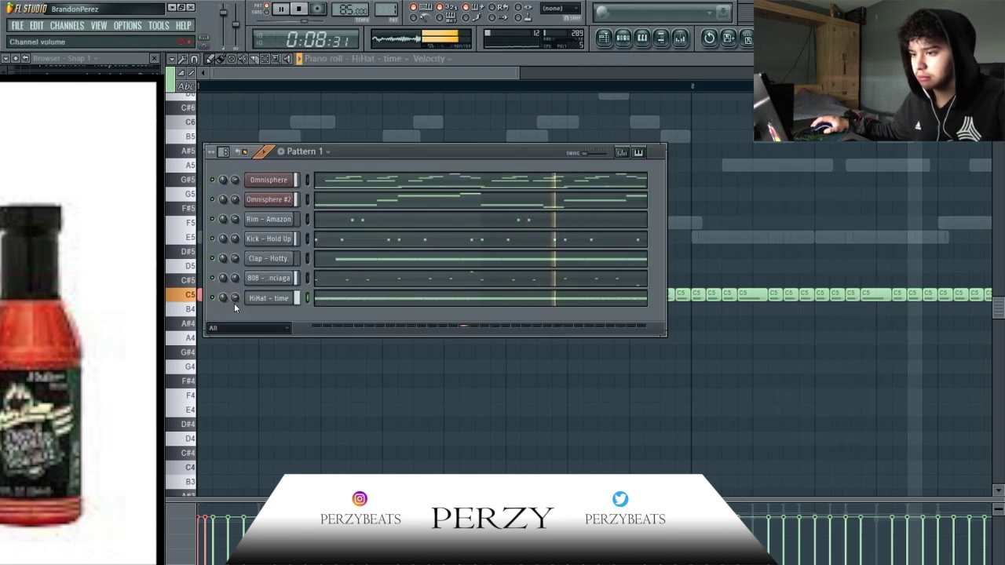
left_click(459, 281)
key("space")
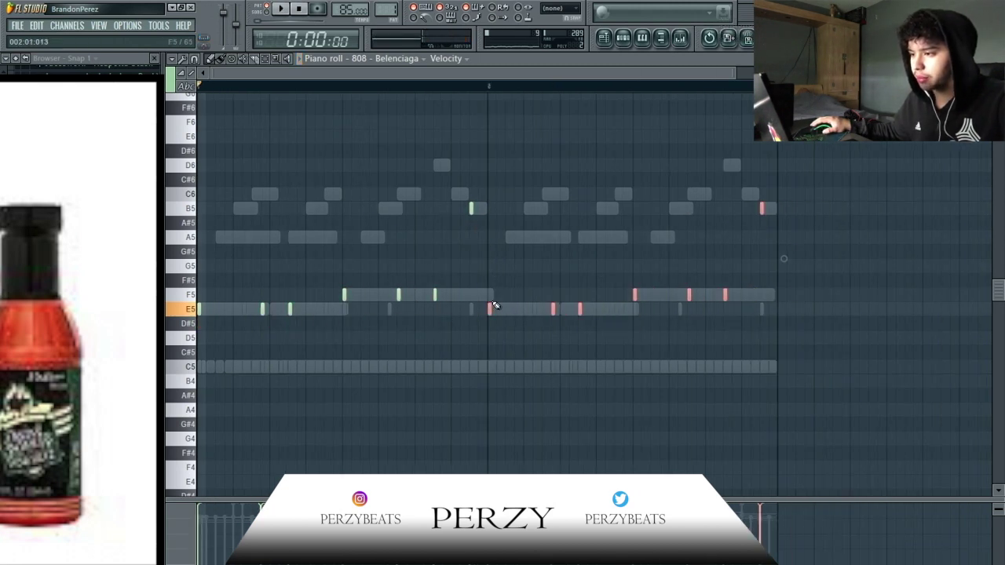
key("space")
Open the Rim - Amazon piano roll and replace bar 1's two rim hits with one short C5 note late in beat 3.
key("F6")
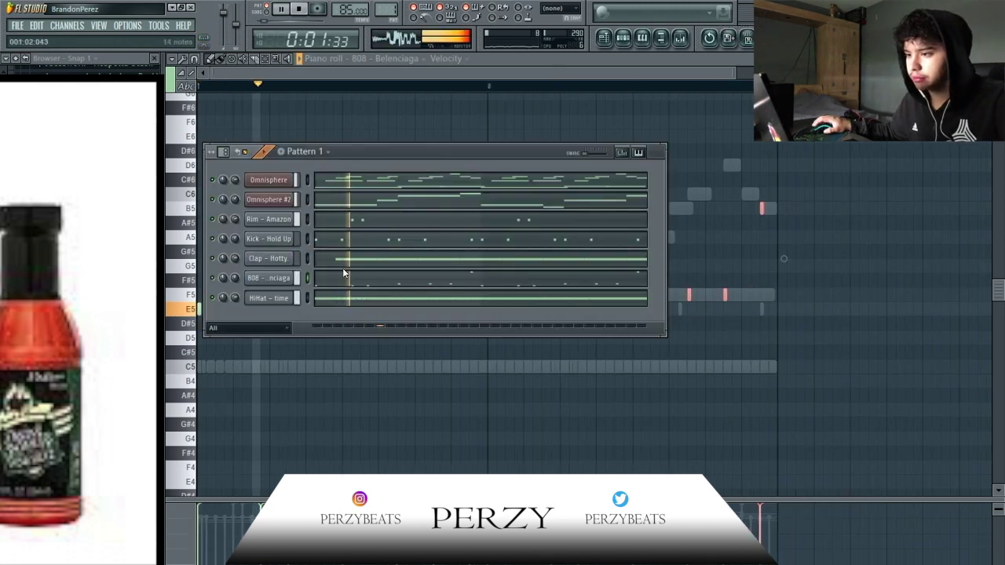
left_click(357, 224)
key("space")
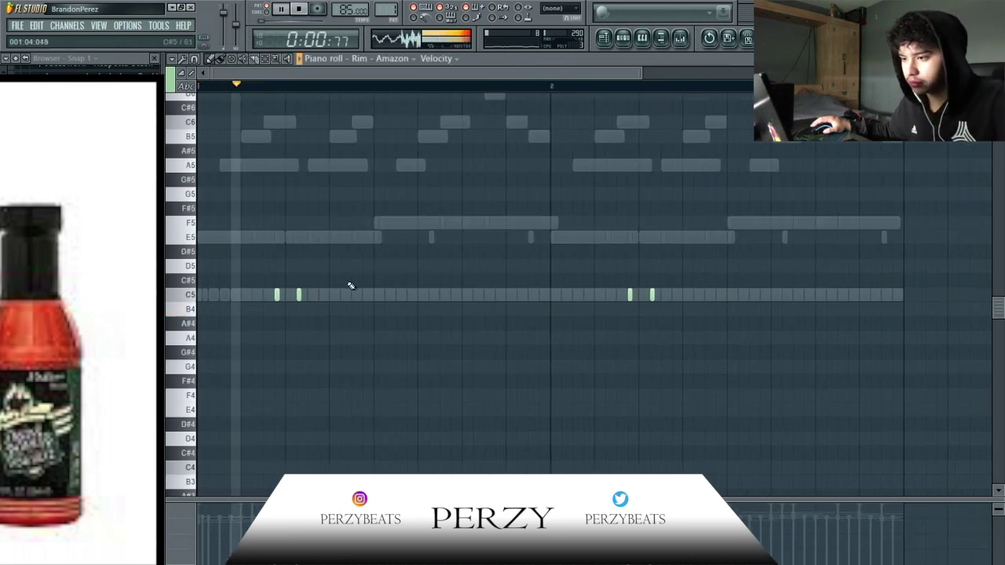
key("space")
key("space")
right_click(276, 296)
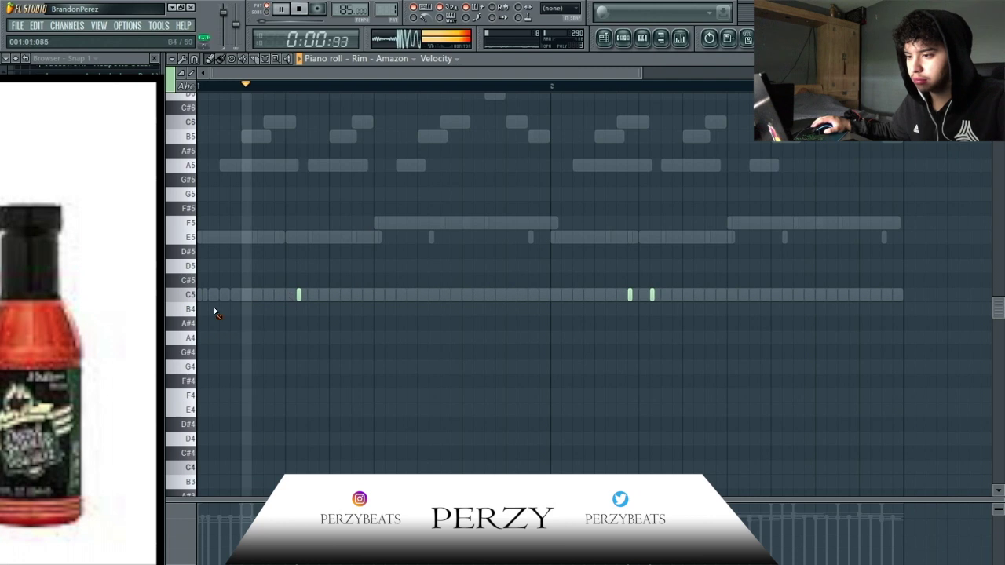
right_click(300, 297)
left_click(321, 296)
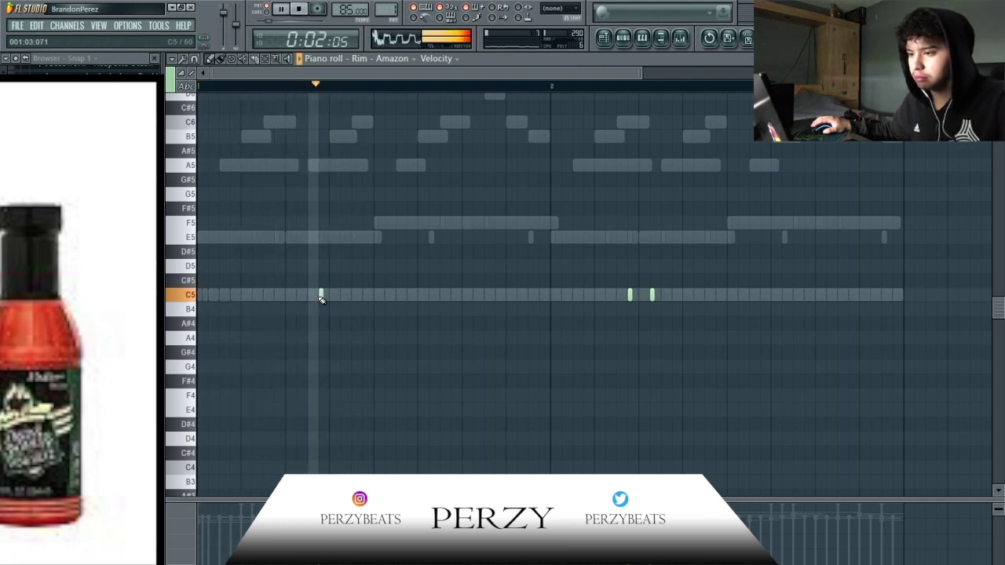
Replace bar 2's two rim hits with one short C5 note late in beat 3.
right_click(652, 296)
right_click(629, 296)
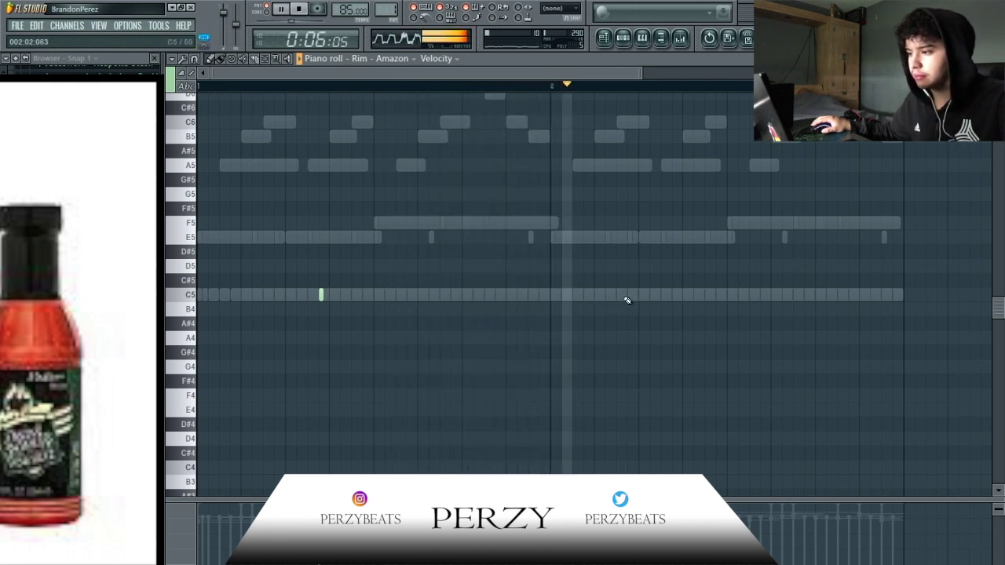
left_click(671, 295)
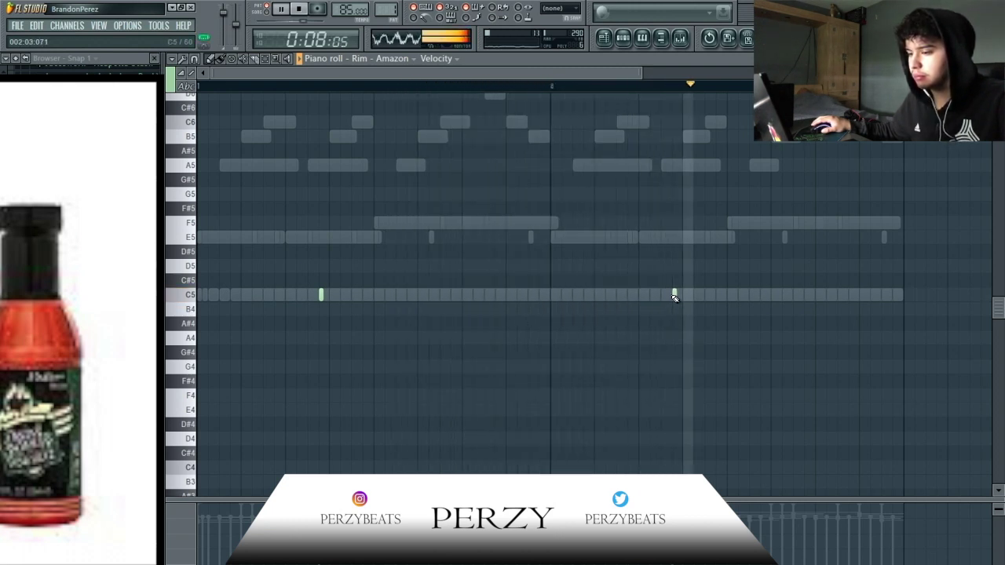
In the HiHat - time piano roll, chop the hi-hat halfway through bar 1's beat 2 into four short notes and move them to B4.
key("F6")
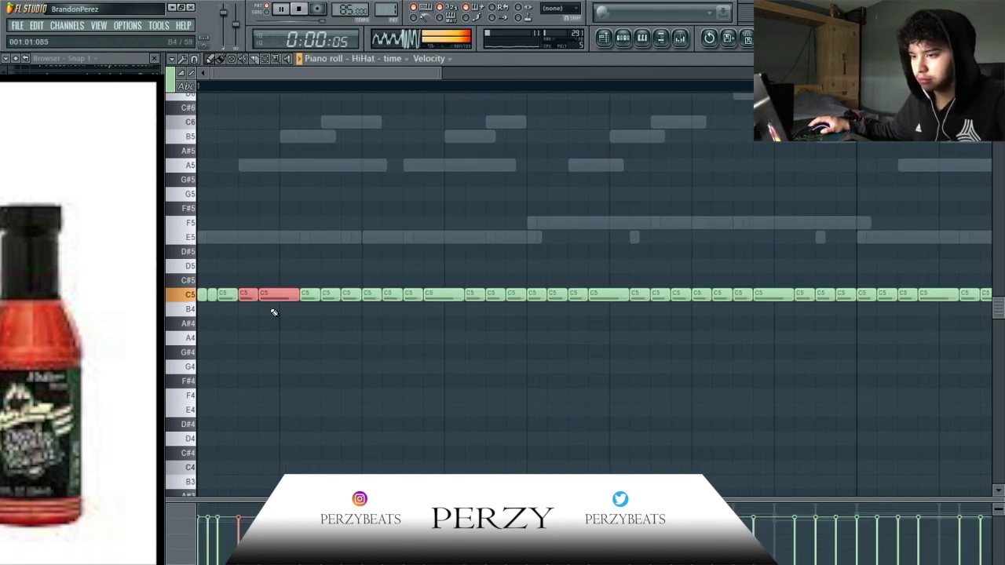
left_click(210, 84)
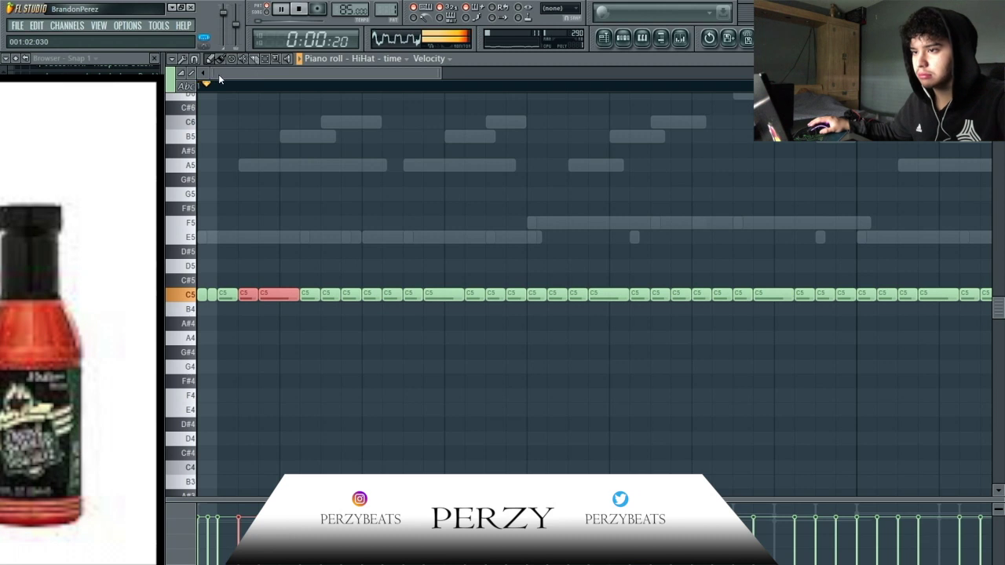
left_click(195, 59)
left_click(214, 142)
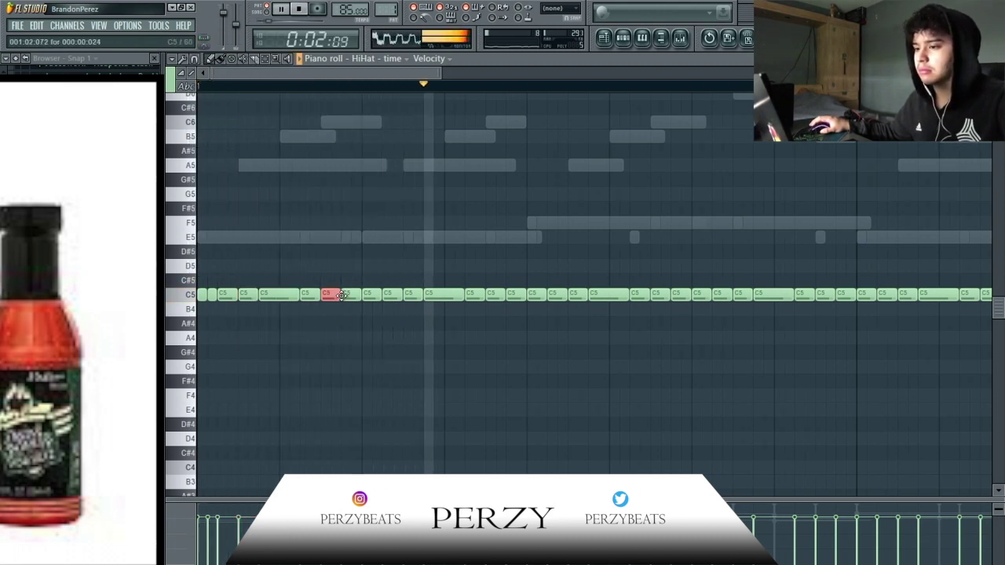
key("ctrl+u")
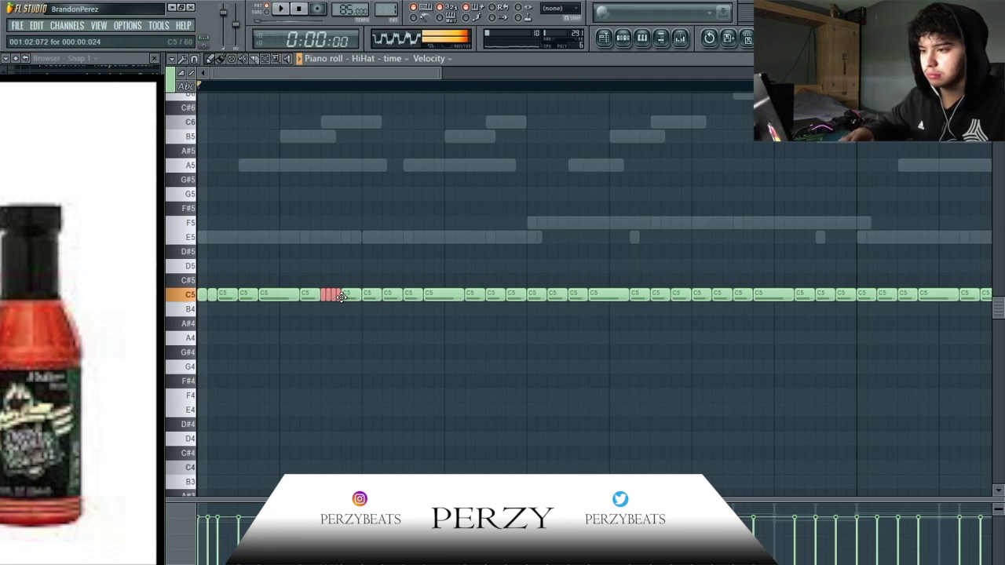
key("shift+Down")
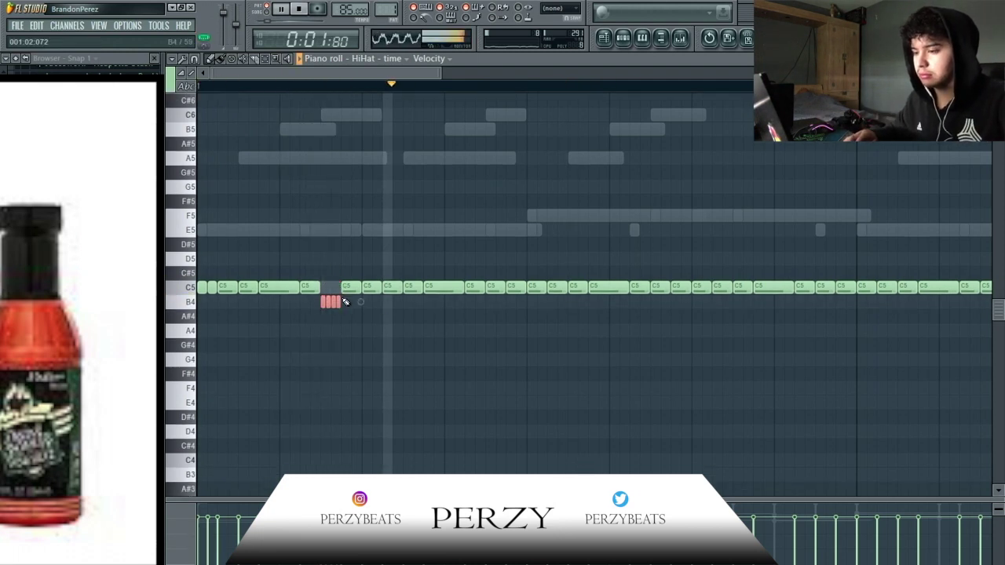
Chop the hi-hat halfway through bar 1's beat 4 into four short notes and move them up to C#5.
key("space")
key("space")
scroll(390, 291, "down", 2)
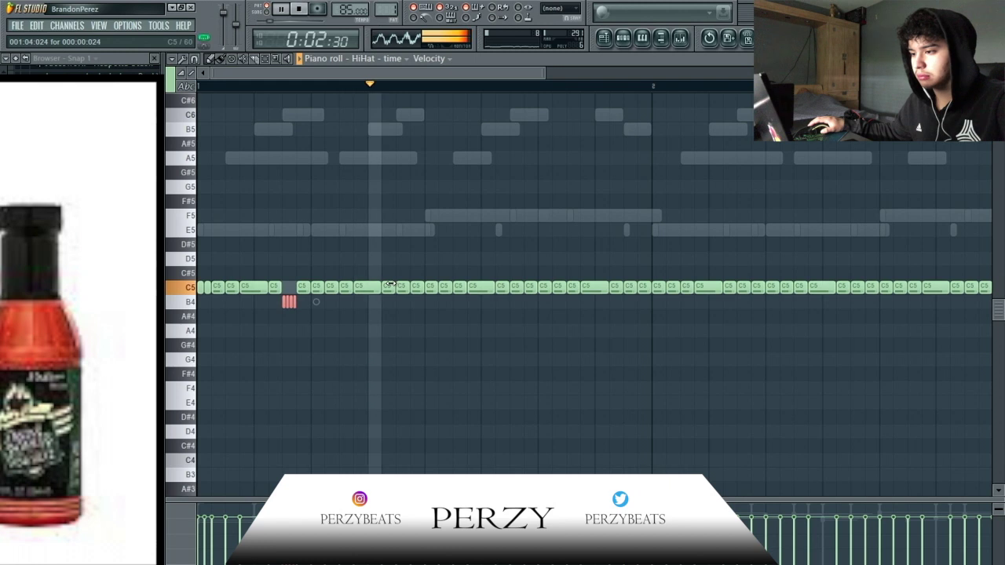
key("ctrl+d")
key("space")
key("space")
left_click(387, 287)
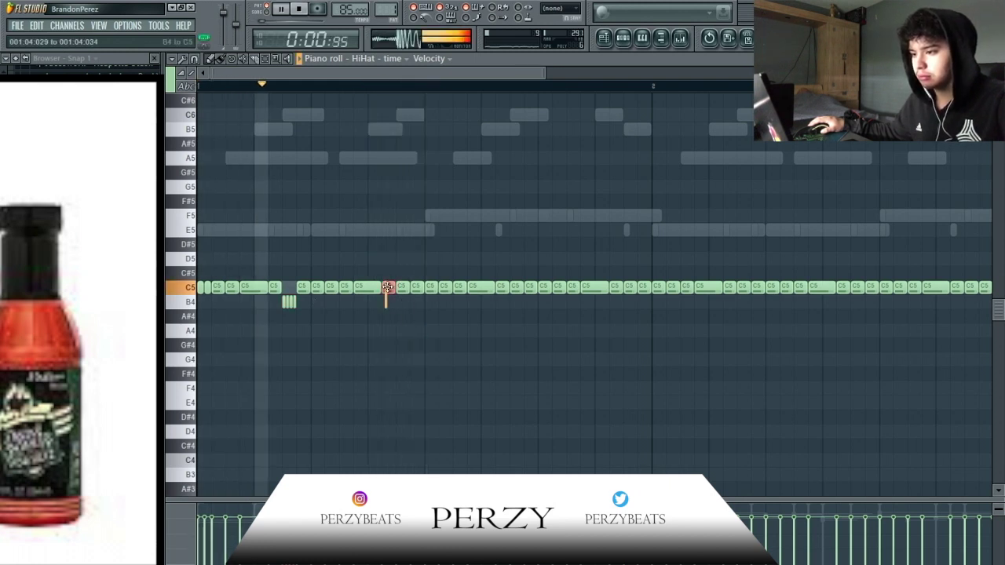
left_click_drag(393, 301, 407, 294)
key("ctrl+u")
scroll(405, 291, "down", 2)
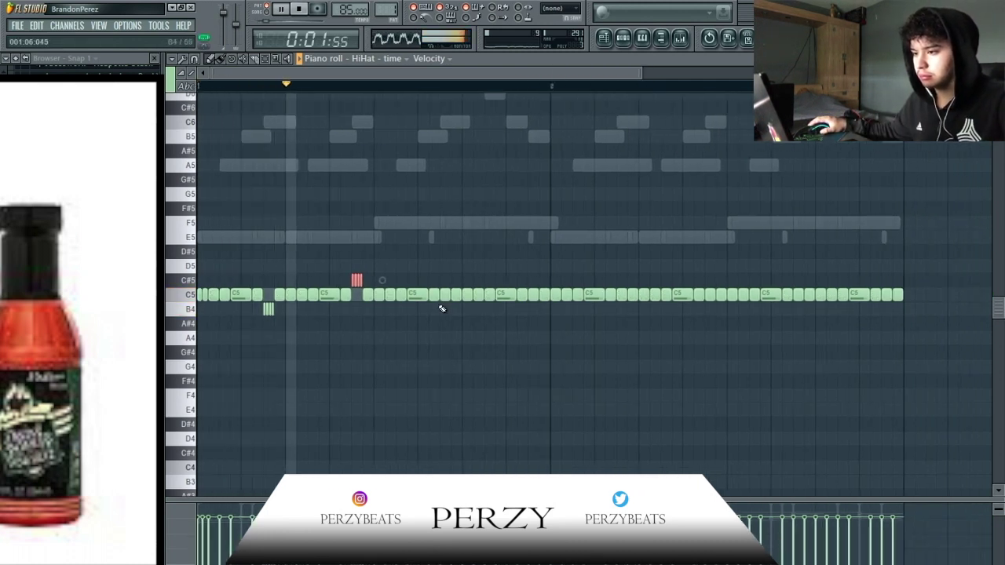
Add a short A4 hi-hat in beat 7 and a three-note G4 roll in beat 8 of bar 1, keeping no E4 roll.
left_click(485, 338)
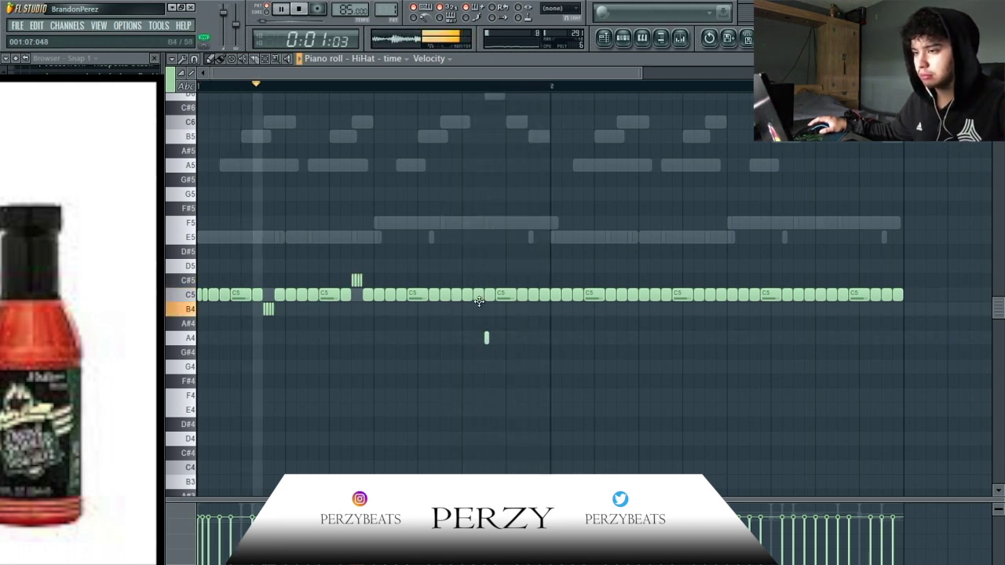
left_click(195, 59)
left_click(479, 384)
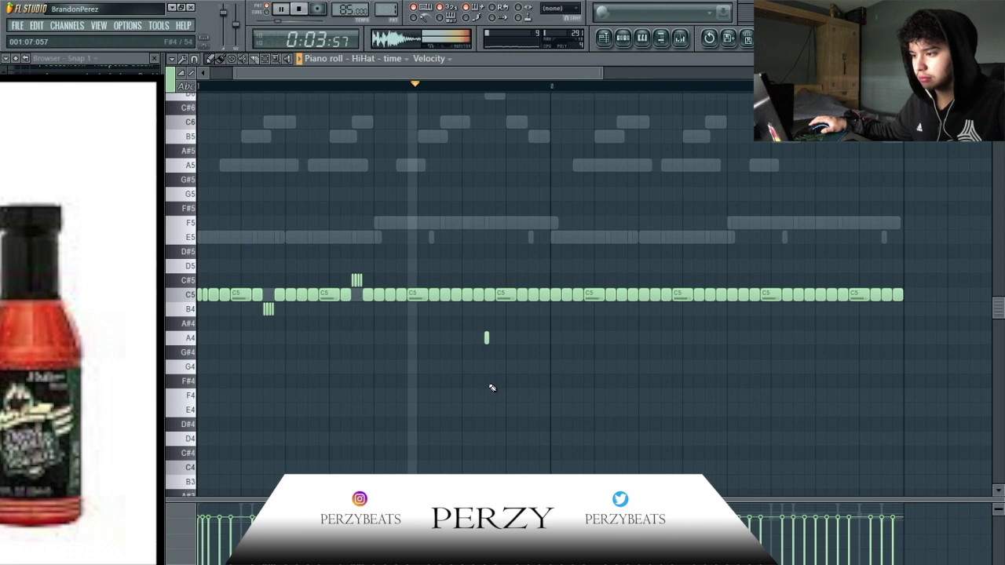
scroll(486, 353, "up", 3)
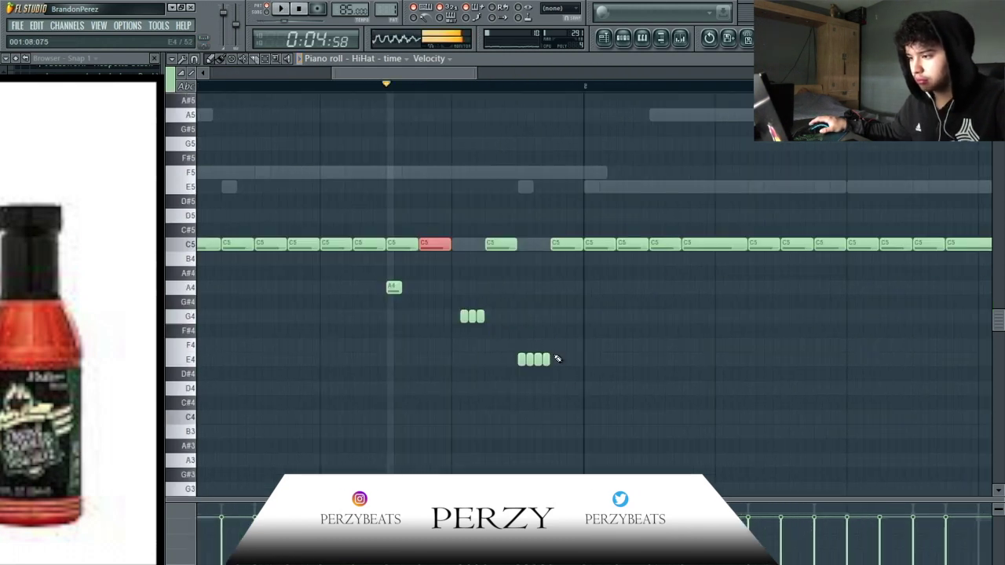
right_click(541, 359)
right_click(529, 358)
right_click(520, 359)
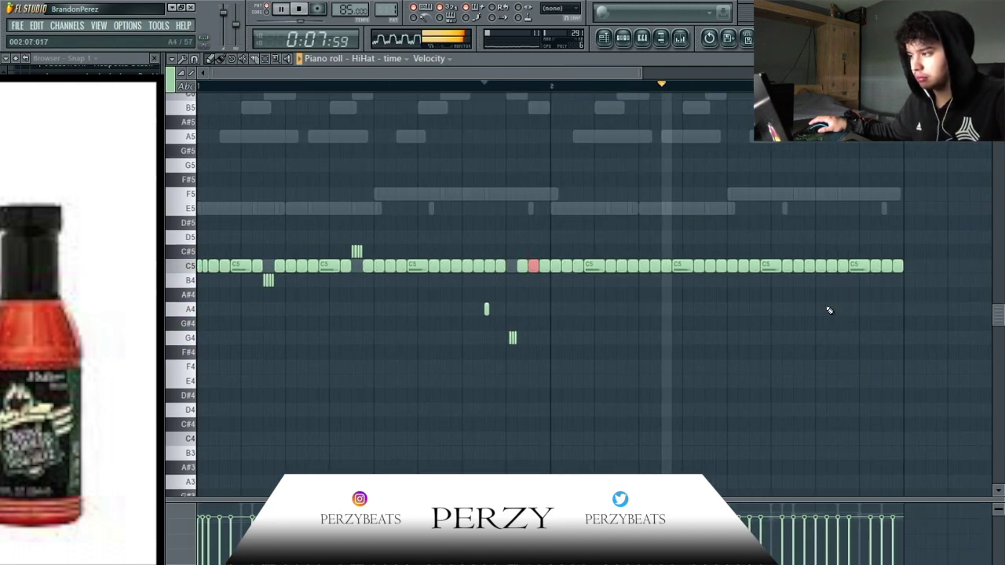
Replace bar 2's hi-hats with a copy of bar 1's pattern and add an F4 note at the end of both bars.
left_click_drag(918, 284, 552, 260)
key("Delete")
key("ctrl+b")
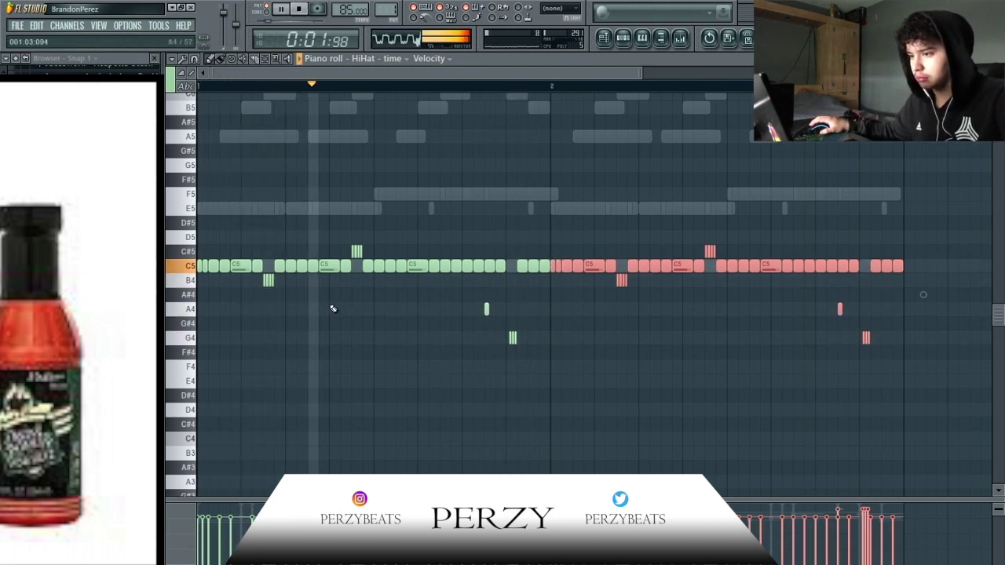
left_click(642, 37)
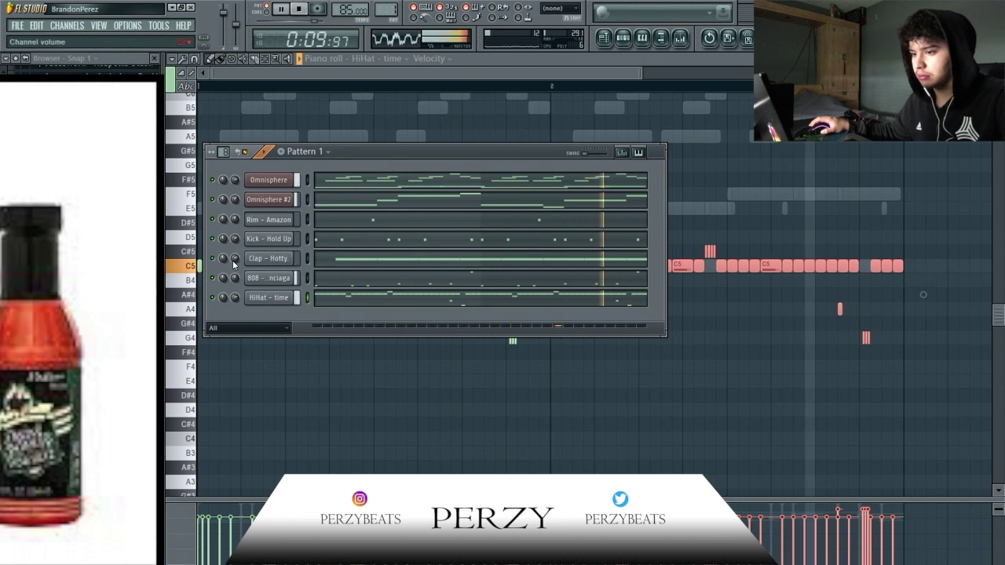
left_click(343, 262)
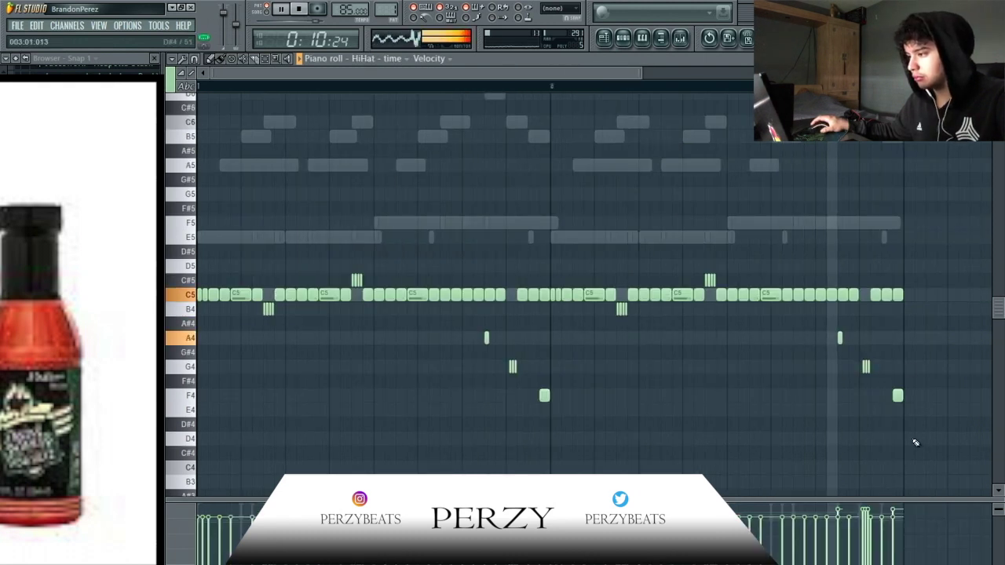
Select all hi-hat notes, apply bipolar level randomization without pattern generation, and play the pattern.
left_click_drag(921, 429, 218, 302)
left_click_drag(763, 251, 287, 280)
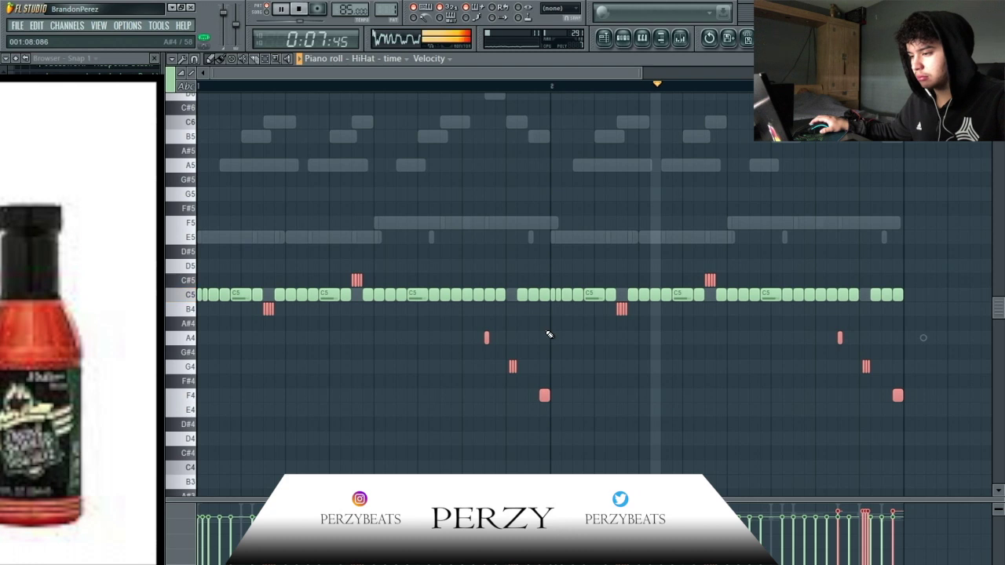
key("ctrl+a")
key("space")
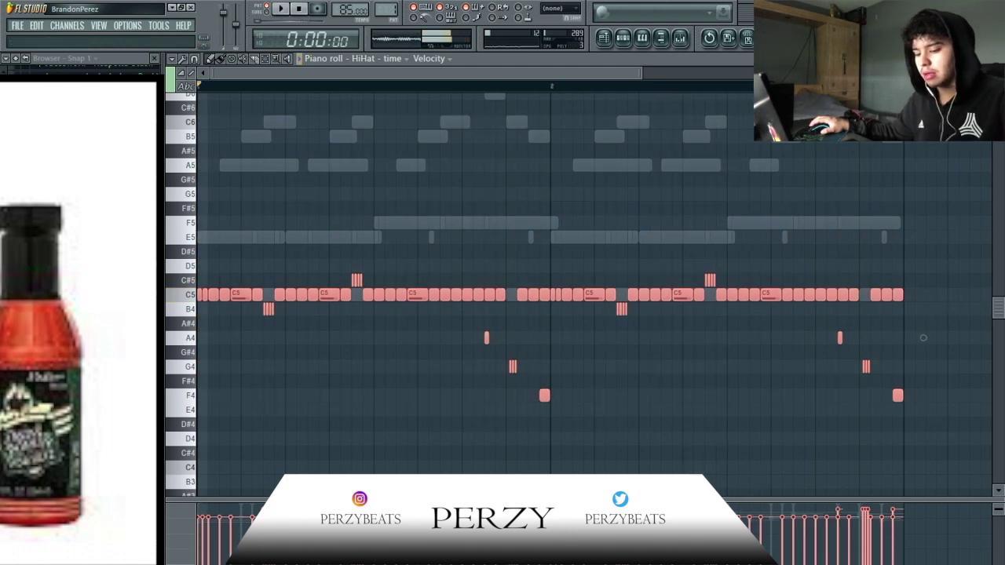
key("alt+r")
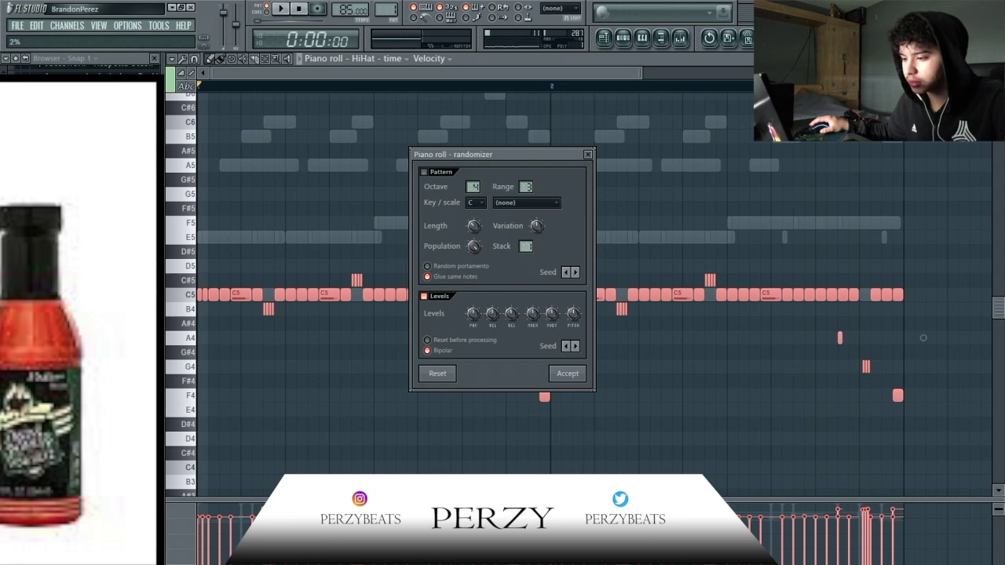
left_click(568, 373)
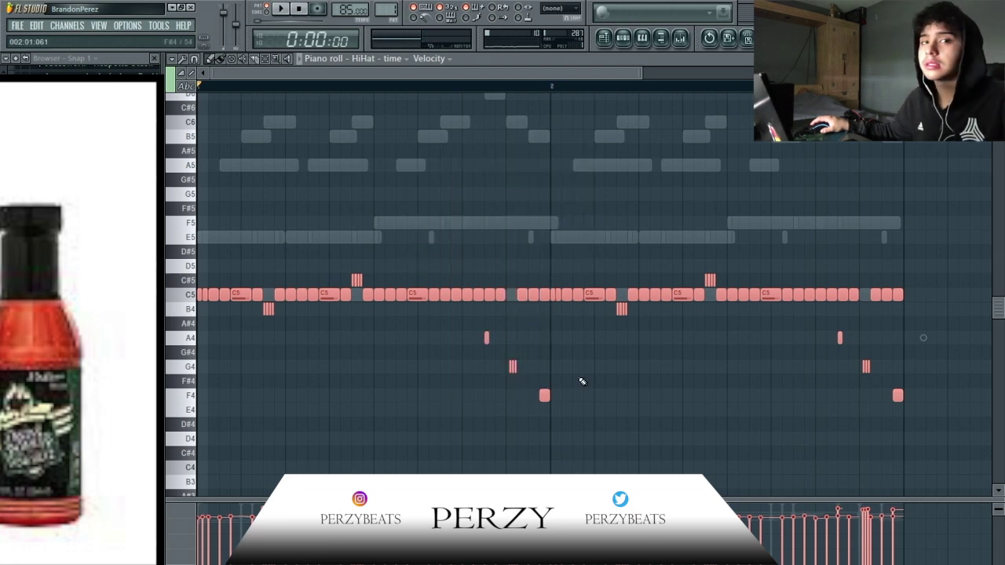
key("space")
Close the piano roll, stop playback and split Pattern 1 by channel.
left_click(995, 58)
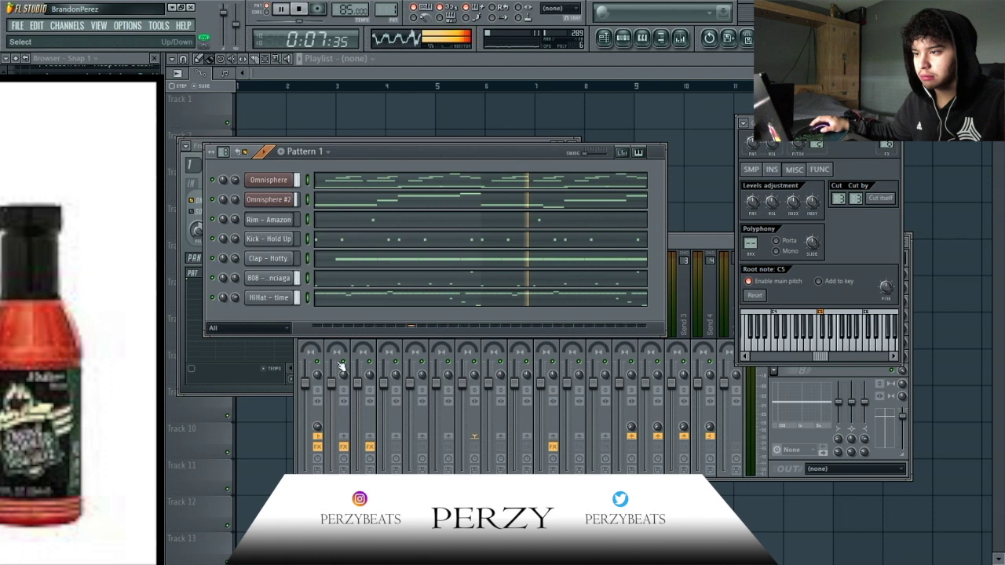
key("space")
left_click(386, 9)
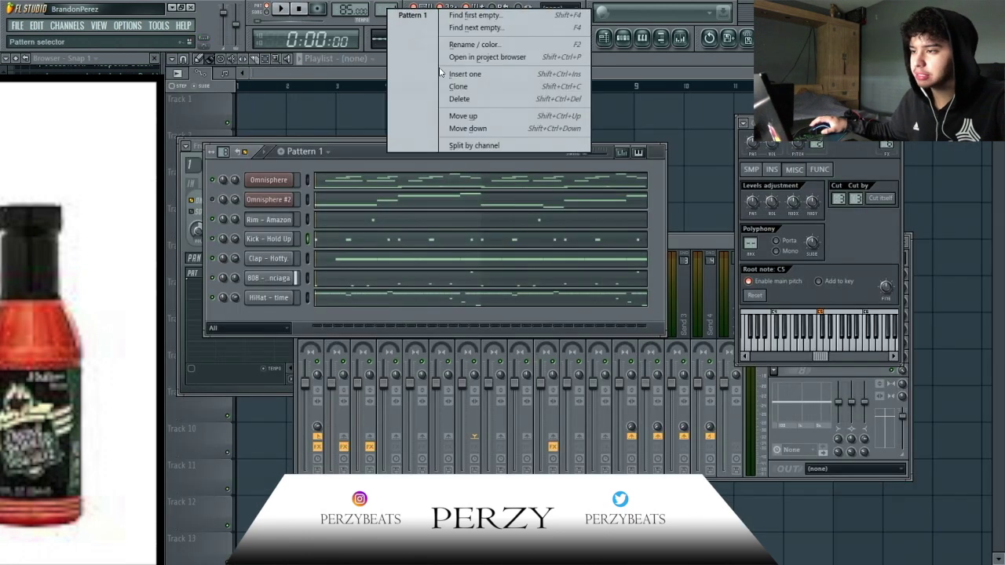
left_click(466, 140)
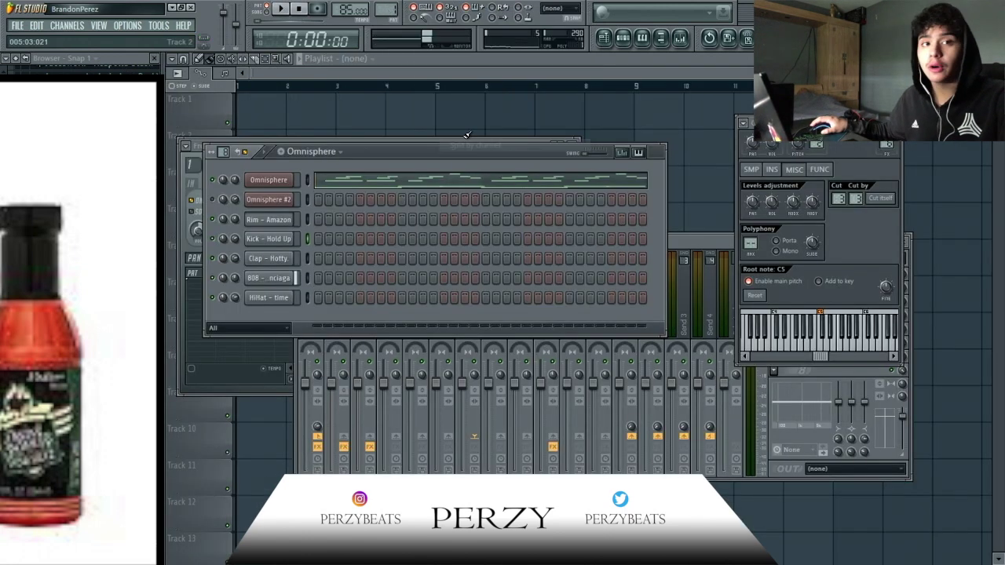
Place the Omnisphere and Omnisphere #2 patterns at bar 1 on playlist tracks 1 and 2.
right_click(296, 112)
left_click(329, 138)
left_click_drag(317, 126, 215, 170)
left_click(267, 108)
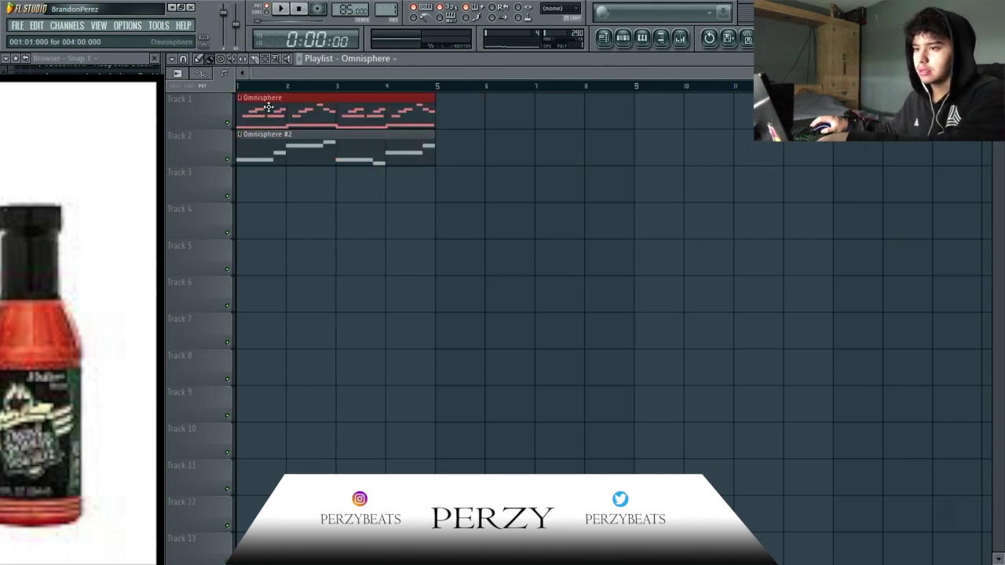
Place the Rim - Amazon, Kick - Hold Up, Clap - Hotty, 808 - Belenciaga and HiHat - time patterns at bar 1 on tracks 3 to 7.
key("KP_Add")
left_click(265, 197)
key("KP_Add")
left_click(258, 231)
key("KP_Add")
left_click(254, 266)
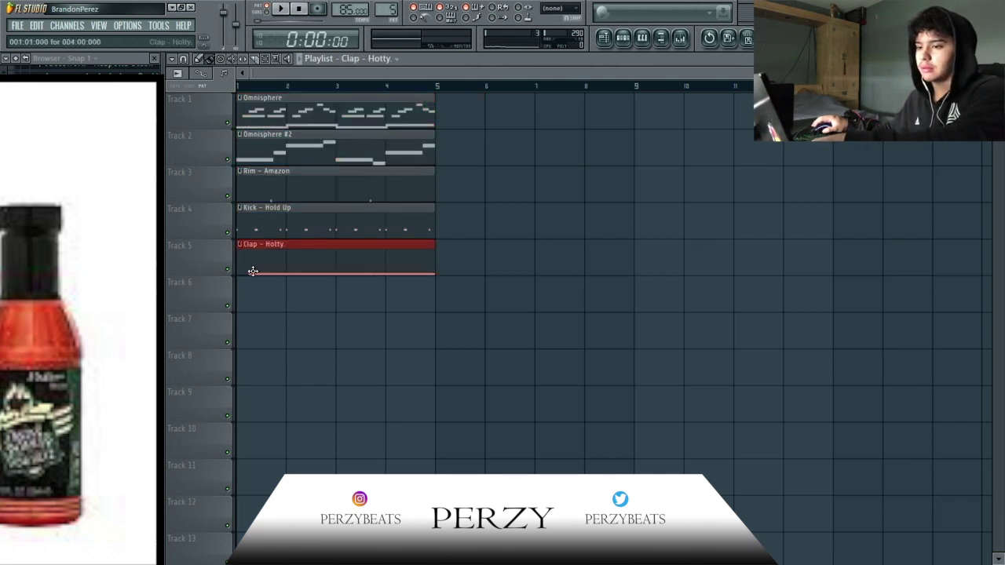
key("KP_Add")
left_click(241, 309)
key("KP_Add")
left_click(239, 329)
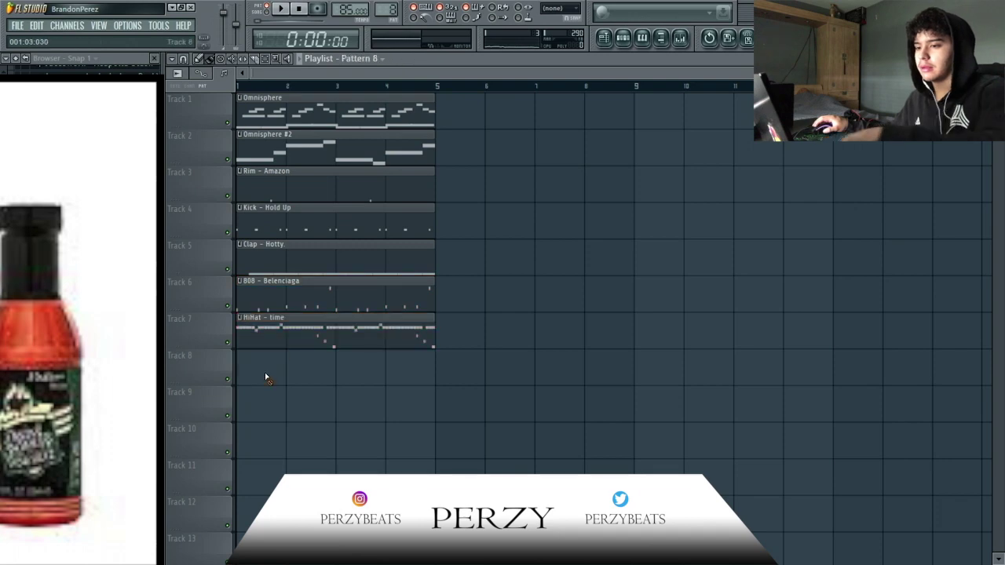
Select all seven playlist clips and duplicate them end to end seven times, filling bars 1 to 32.
left_click_drag(401, 452, 264, 16)
key("space")
scroll(354, 278, "up", 4)
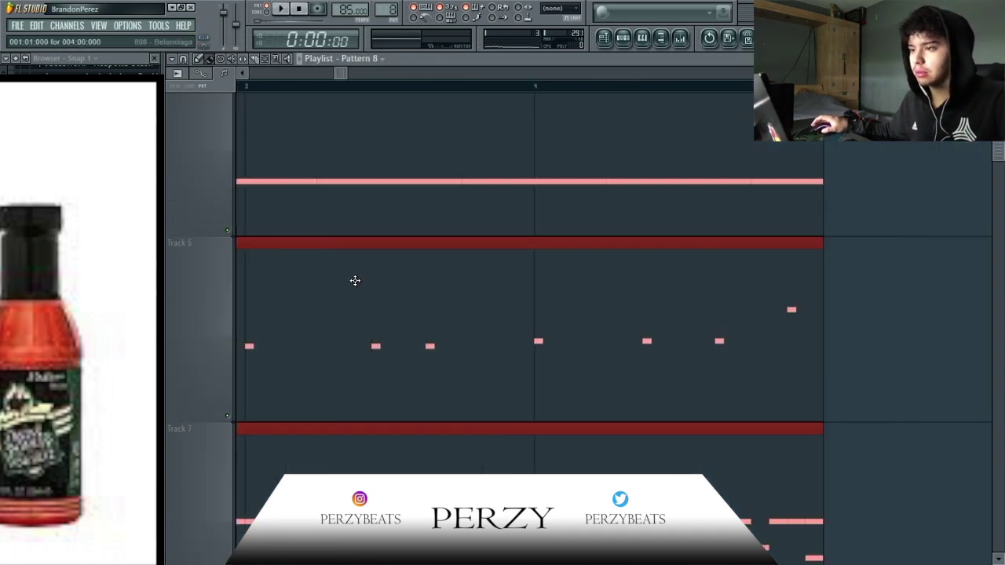
scroll(354, 279, "down", 3)
key("ctrl+b")
key("ctrl+b")
key("ctrl+b")
key("ctrl+b")
key("ctrl+b")
key("ctrl+b")
key("ctrl+b")
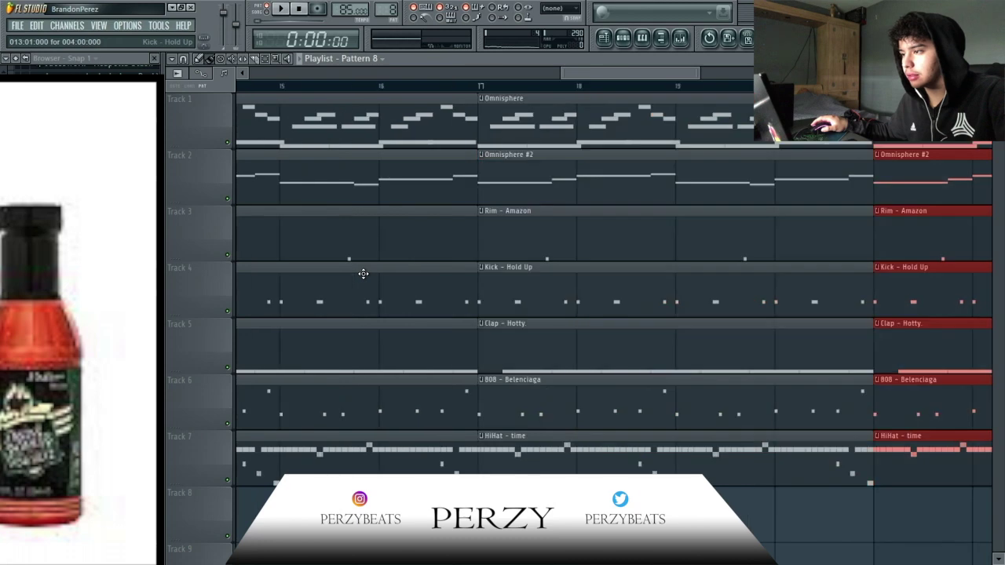
right_click(365, 277, "ctrl")
scroll(366, 277, "down", 5)
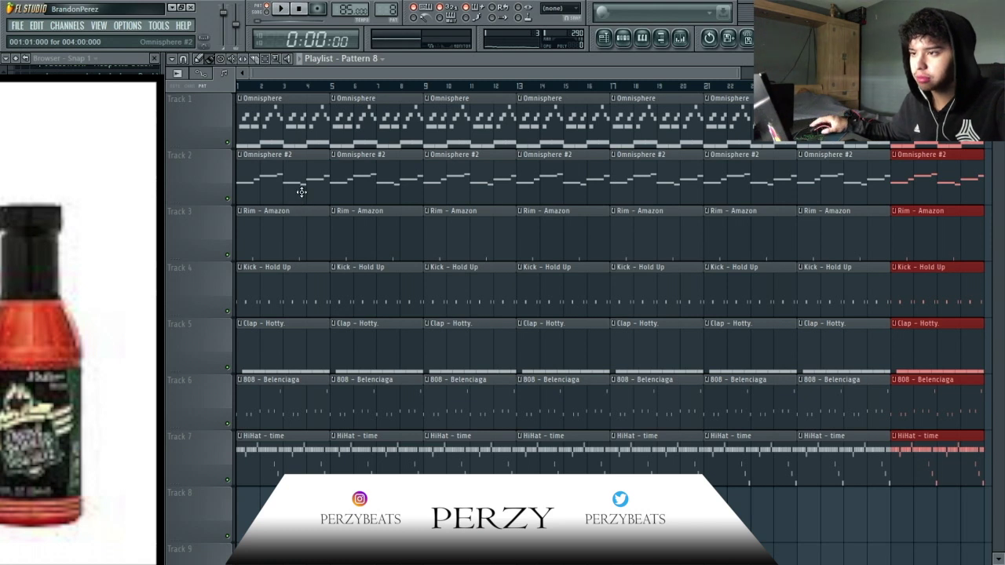
Clone the Omnisphere pattern and replace the original clips in bars 1 to 8 of track 1 with the clone.
left_click(322, 118)
left_click(382, 24)
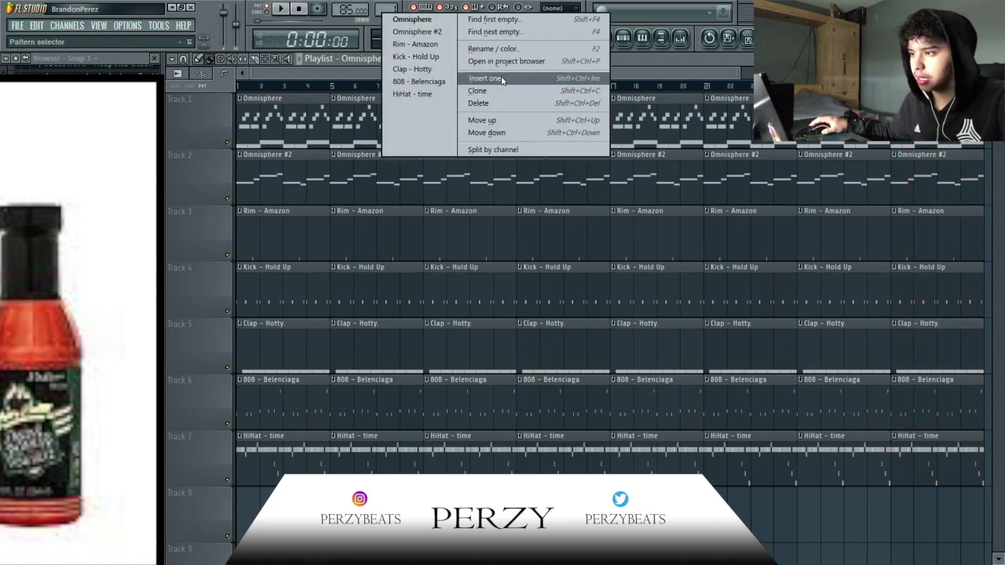
left_click(486, 88)
left_click(267, 126)
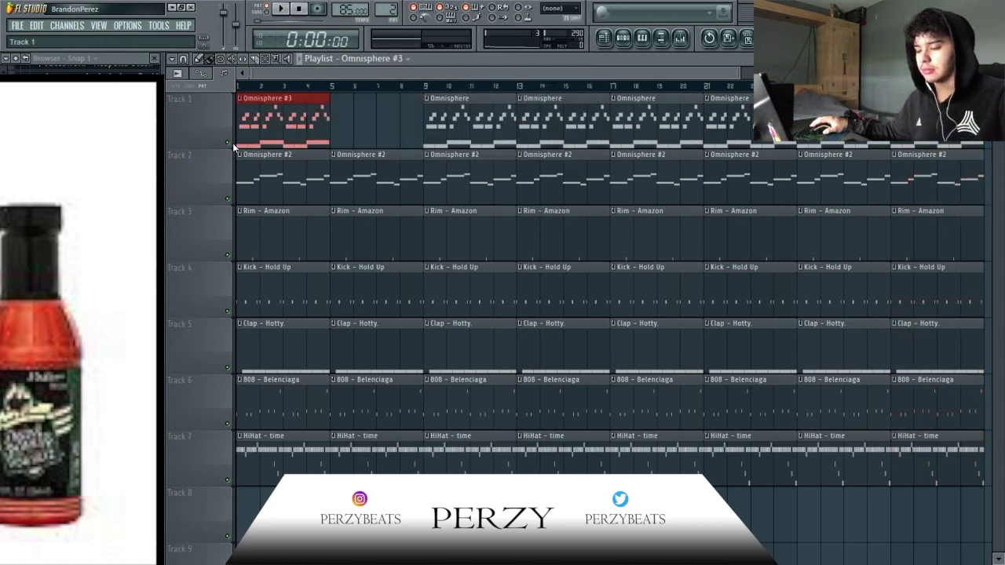
key("ctrl+b")
double_click(310, 143)
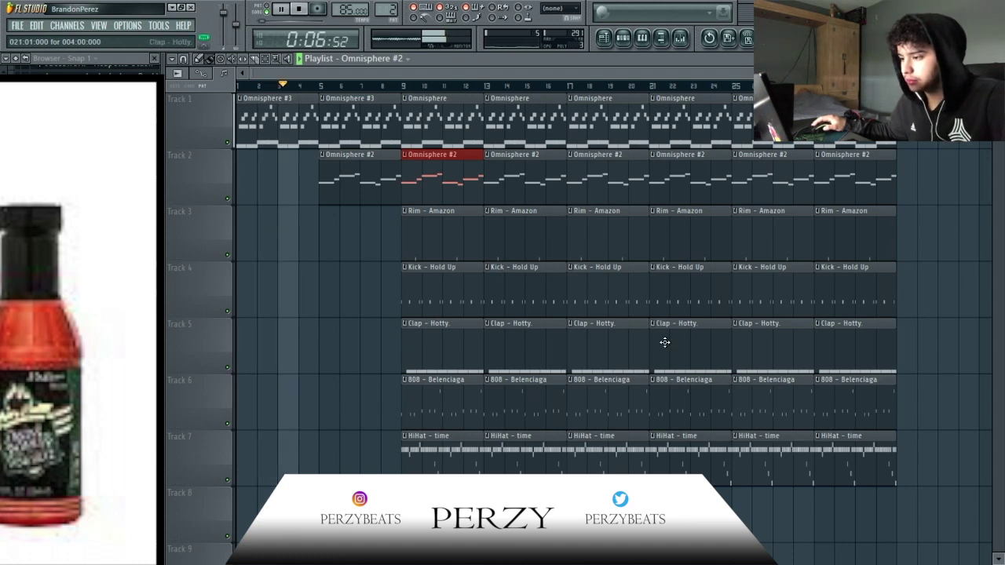
Delete the kick clips at bars 17 and 25 and the rim clips at bars 17 and 21.
right_click(609, 305)
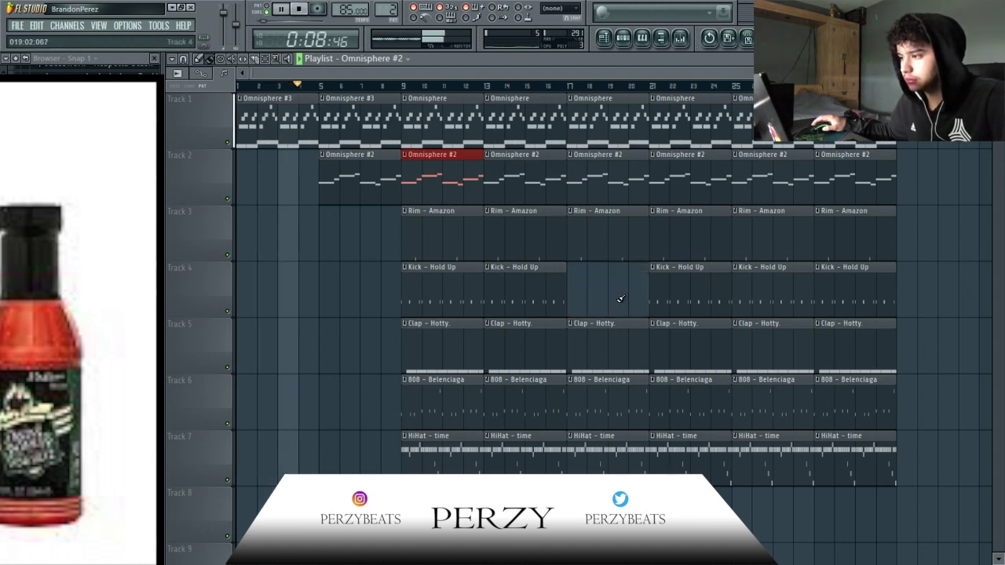
right_click(772, 296)
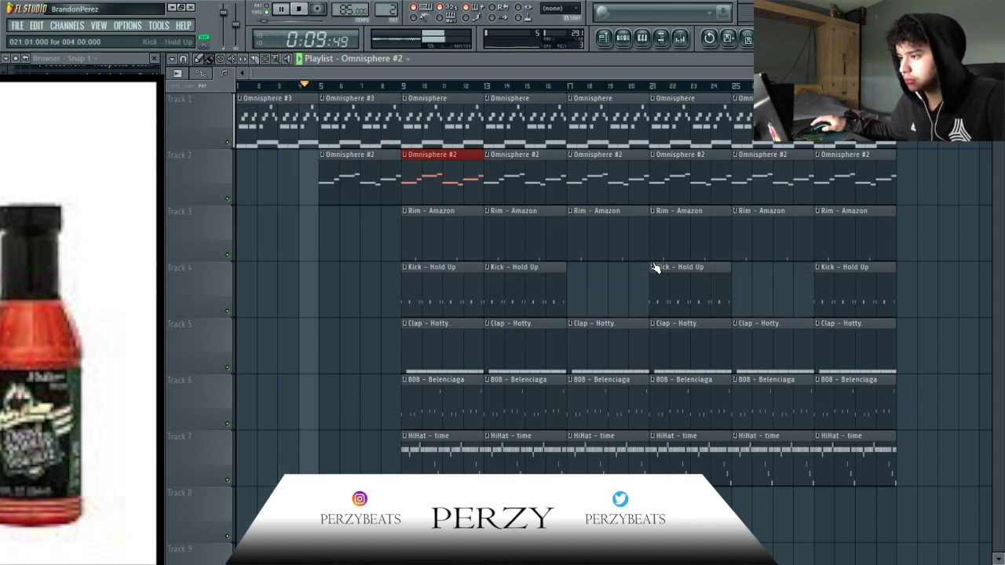
right_click(610, 252)
right_click(658, 233)
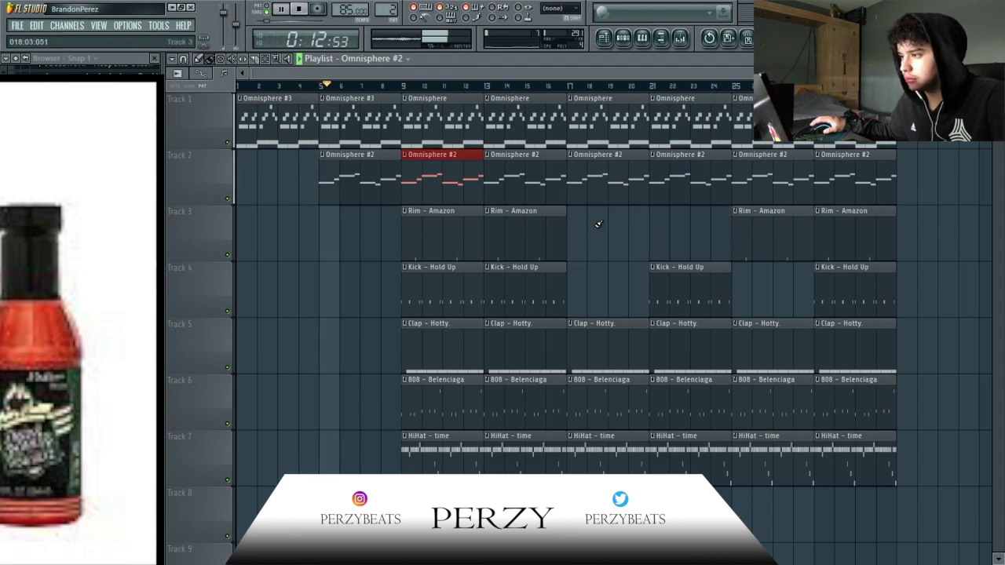
Delete the Omnisphere #2 clips at bars 17, 21, 25 and 29 on track 2.
left_click(613, 39)
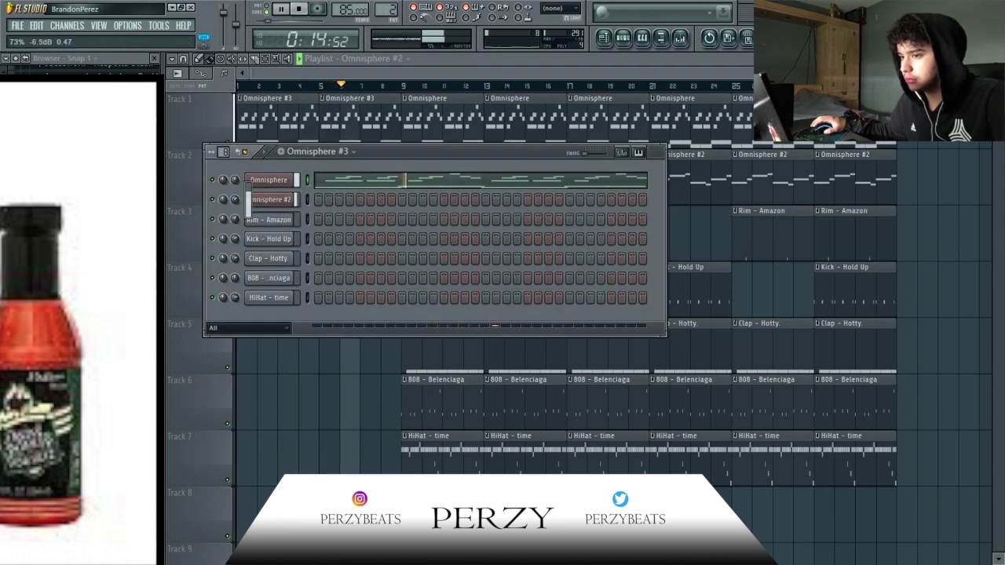
left_click(369, 67)
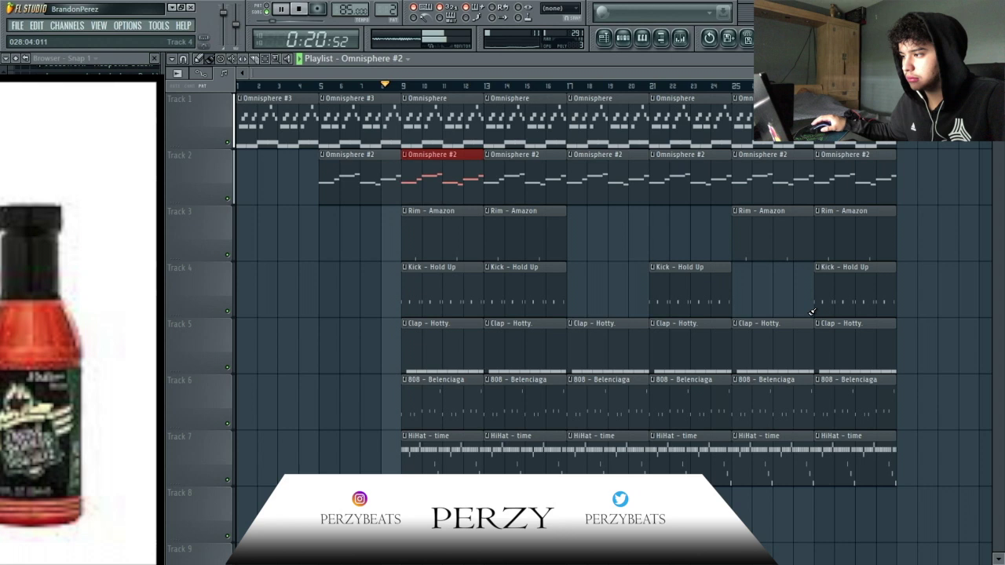
right_click(673, 172)
right_click(614, 174)
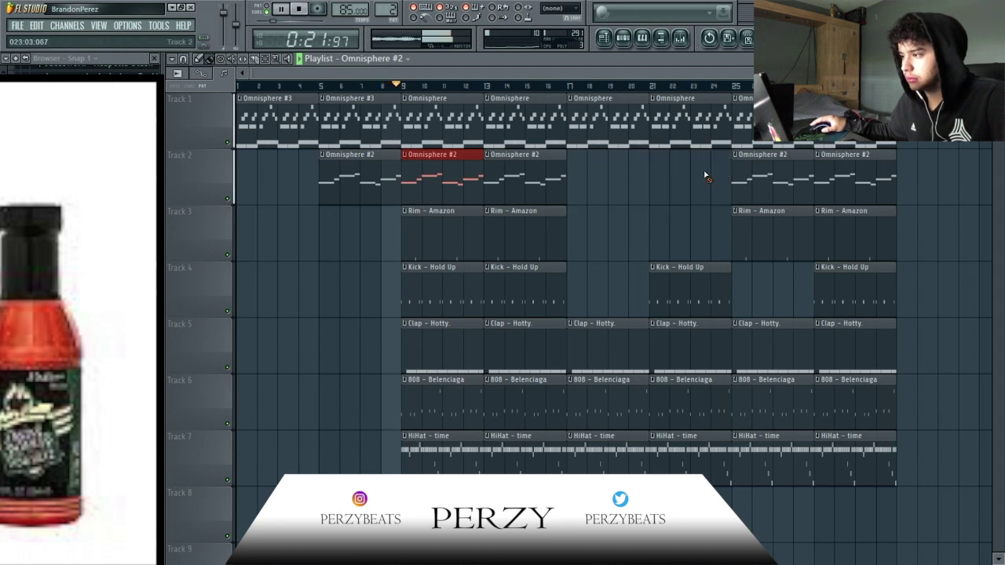
right_click(752, 181)
right_click(832, 179)
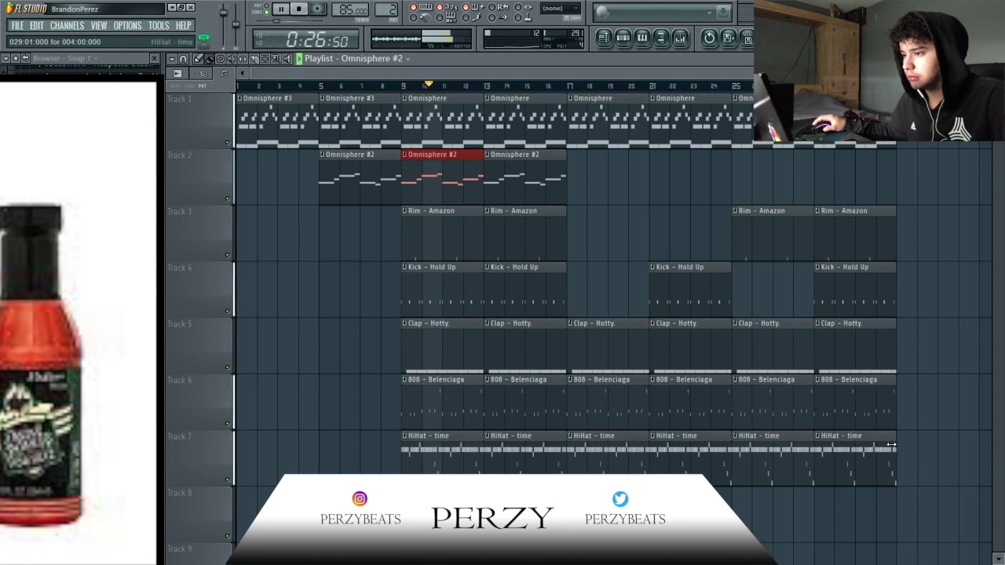
Select the clips of all seven tracks in bars 9 to 32 and duplicate them into bars 33 to 56.
left_click_drag(881, 487, 464, 92)
key("ctrl+b")
scroll(724, 226, "down", 3)
Delete the rim, kick, clap, 808 and HiHat clips at bar 33 on tracks 3 to 7.
right_click(704, 245)
right_click(703, 286)
right_click(701, 342)
right_click(704, 383)
right_click(697, 461)
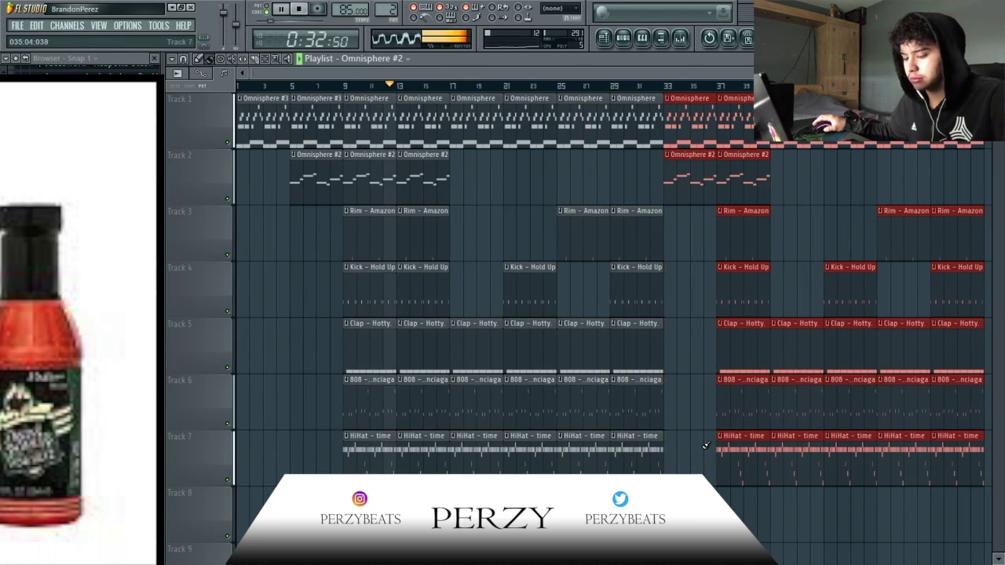
Restore the clap and HiHat clips at bar 33, and remove the 808, kick and rim clips at bar 37.
key("ctrl+z")
right_click(713, 411)
right_click(721, 296)
right_click(701, 288)
right_click(699, 254)
key("ctrl+d")
right_click(735, 235)
scroll(733, 254, "down", 1)
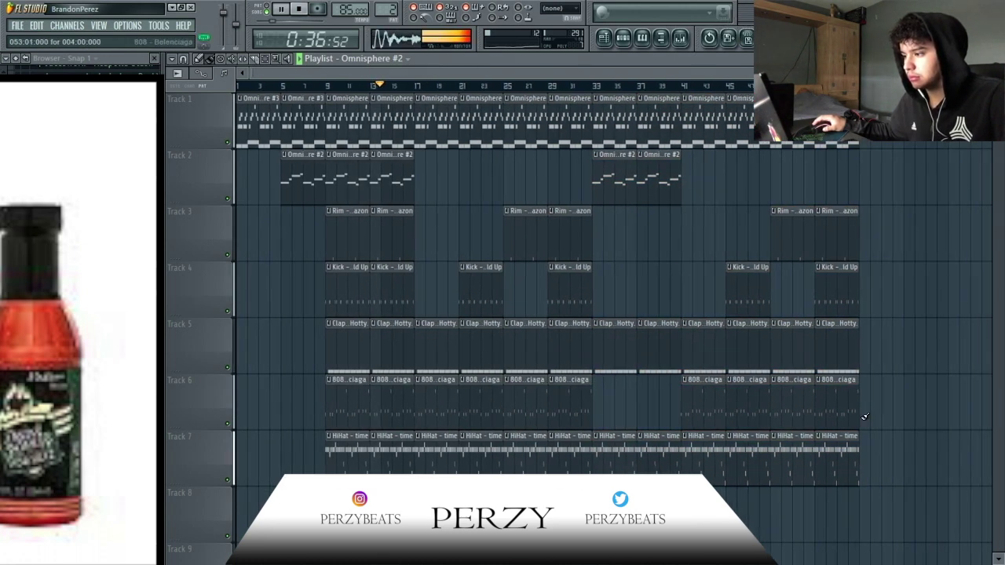
Duplicate the Omnisphere and Omnisphere #2 clips from bars 33 to 40 and move the copies to the end of the arrangement.
left_click_drag(895, 489, 681, 118)
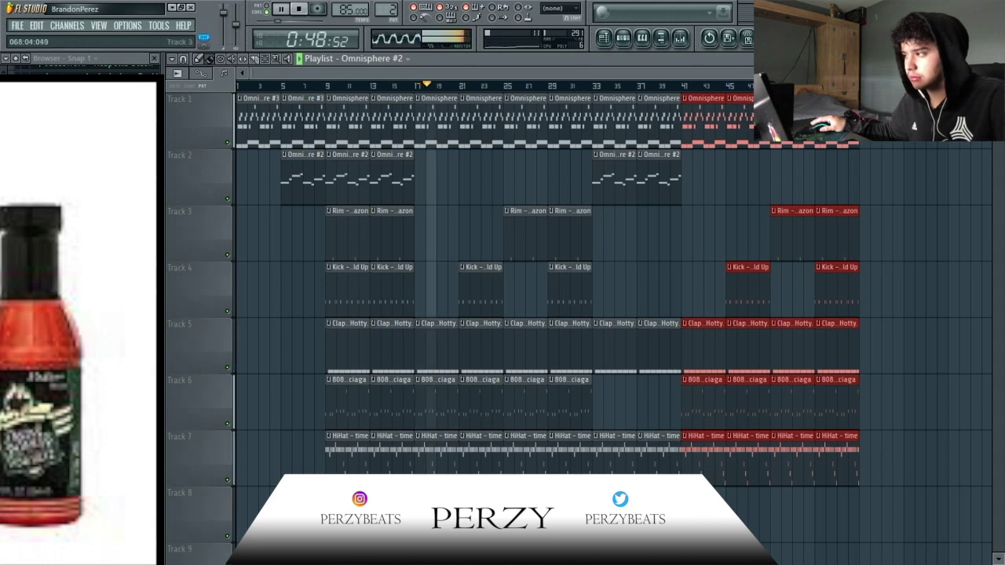
scroll(598, 284, "down", 3)
left_click_drag(855, 145, 720, 97)
left_click_drag(670, 142, 624, 97)
key("ctrl+b")
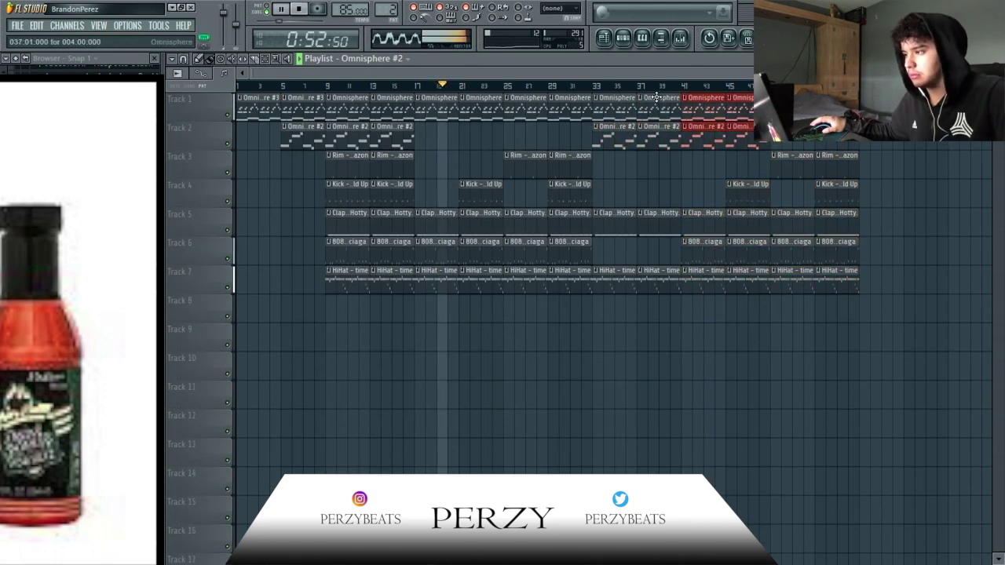
left_click_drag(694, 104, 860, 104)
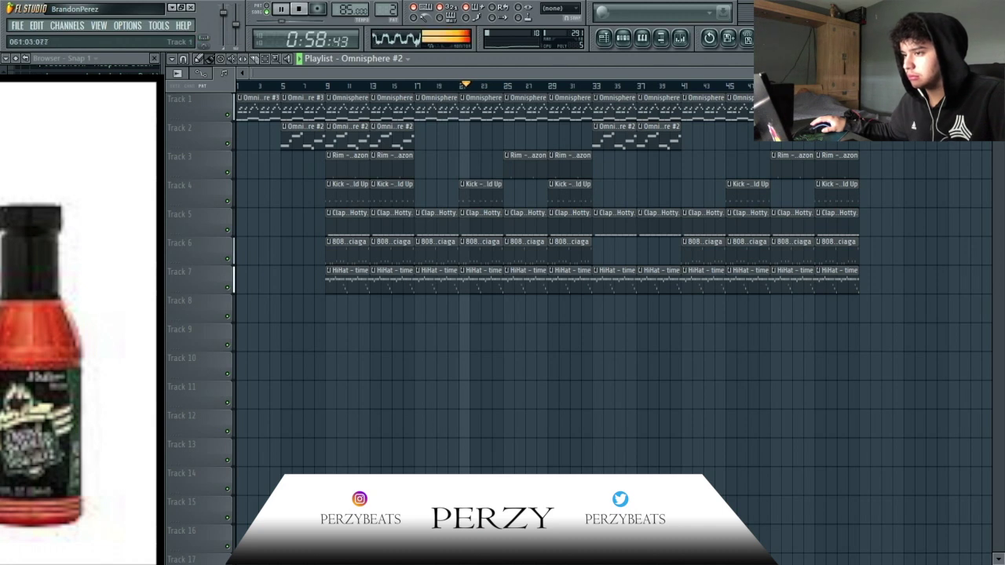
Duplicate the Omnisphere #3 and Omnisphere #2 clips from bars 1 to 8 and move the copies past bar 56.
left_click_drag(320, 146, 267, 102)
key("ctrl+b")
left_click_drag(355, 110, 888, 110)
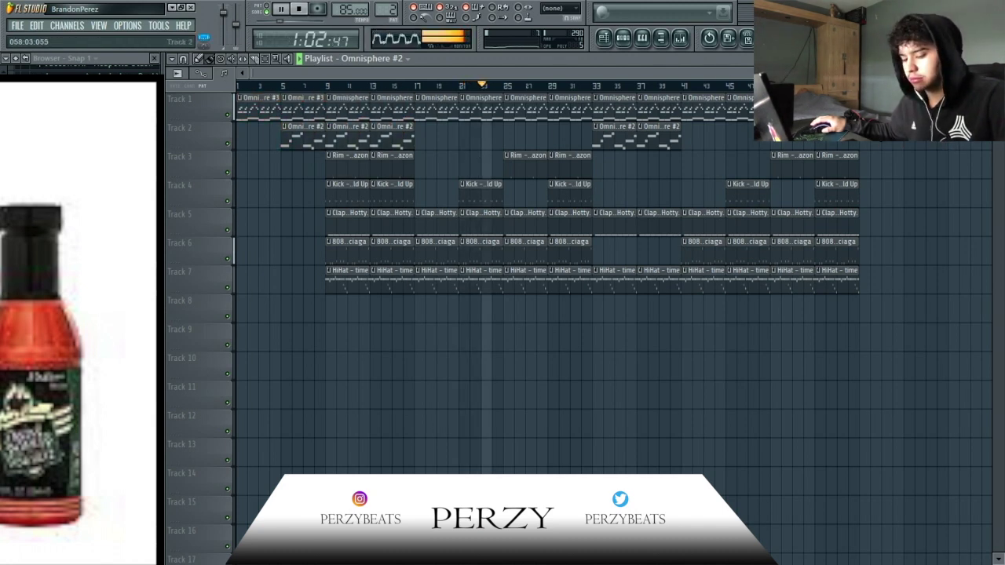